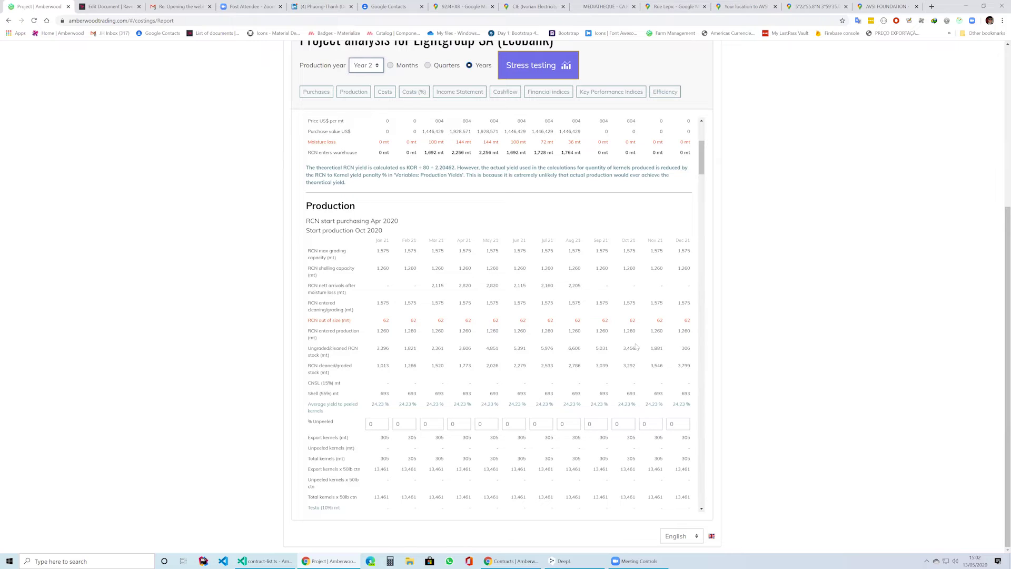
# Step: Review the monthly Production table and the yearly Costs table in the Year 2 project report
pyautogui.scroll(-1, 569, 337)
pyautogui.scroll(1, 569, 337)
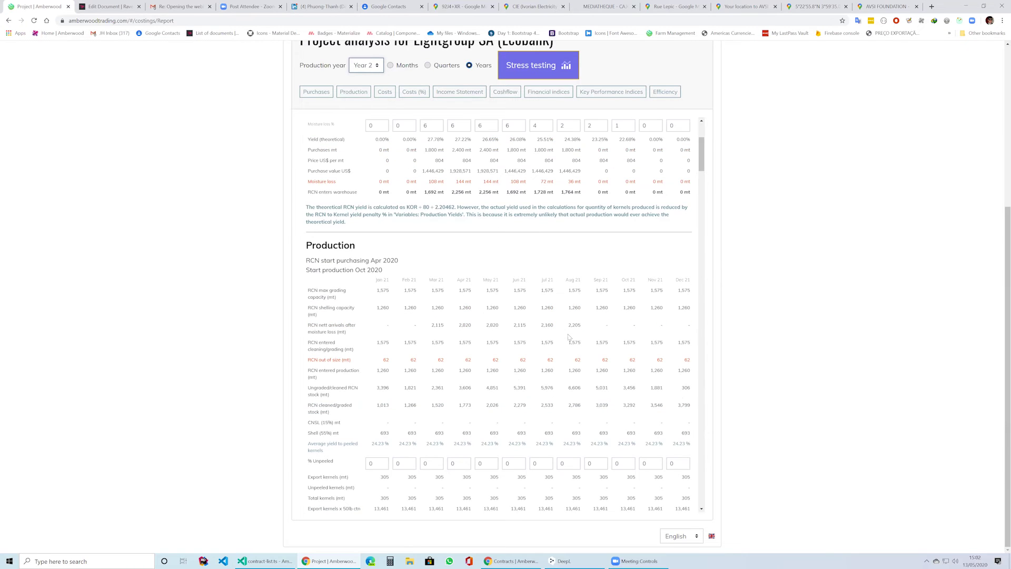
pyautogui.scroll(-4, 569, 337)
pyautogui.scroll(-1, 569, 337)
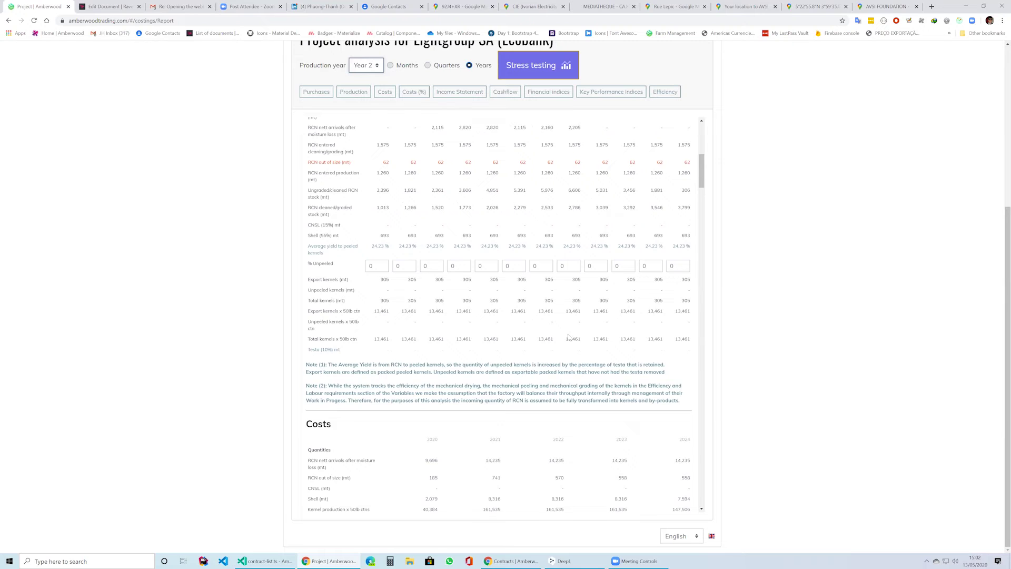
pyautogui.scroll(-5, 569, 337)
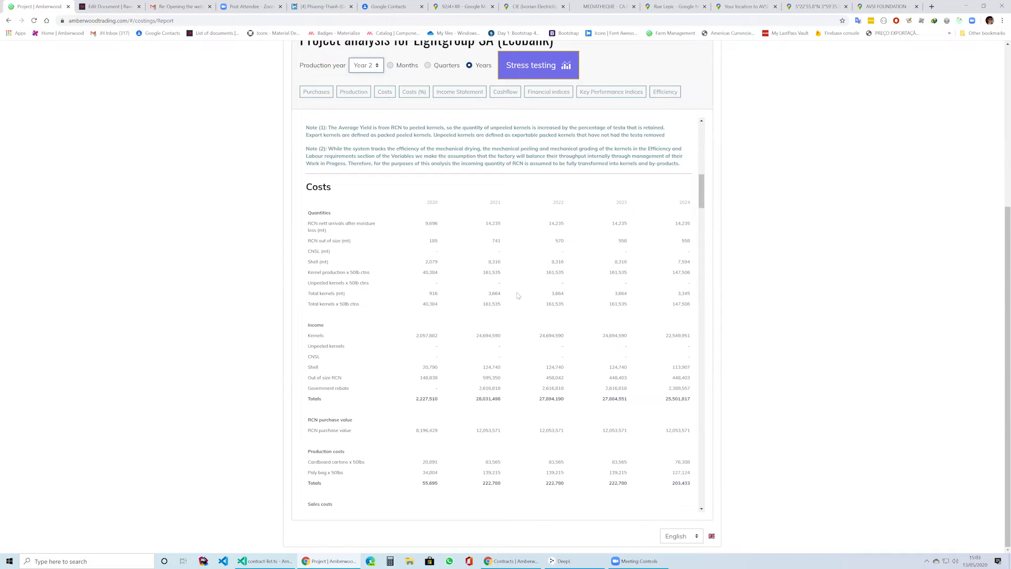
pyautogui.scroll(3, 527, 292)
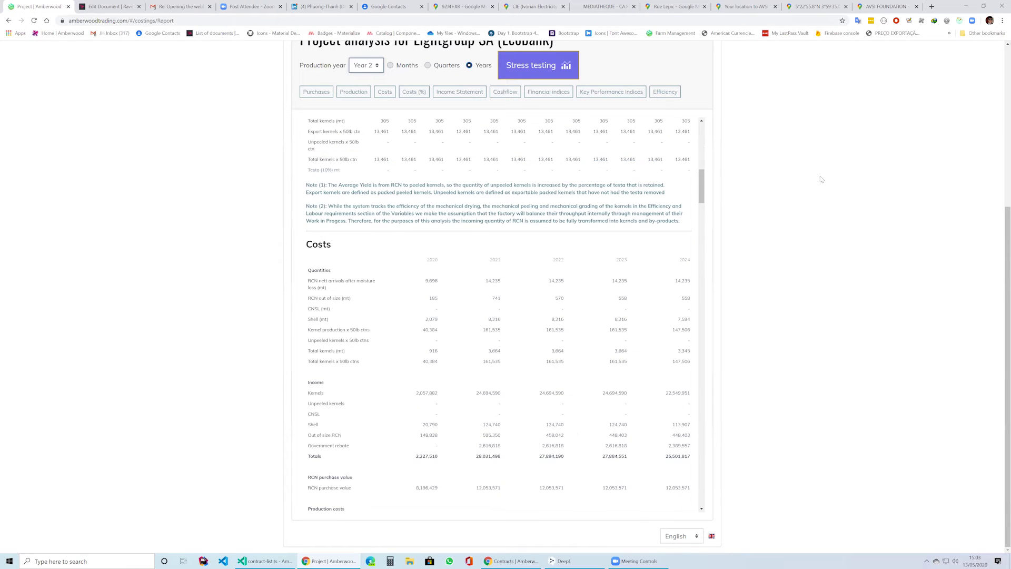
# Step: Open the project's civil engineering costs and examine the factory construction entry, its payment schedule and the other building items
pyautogui.scroll(5, 415, 195)
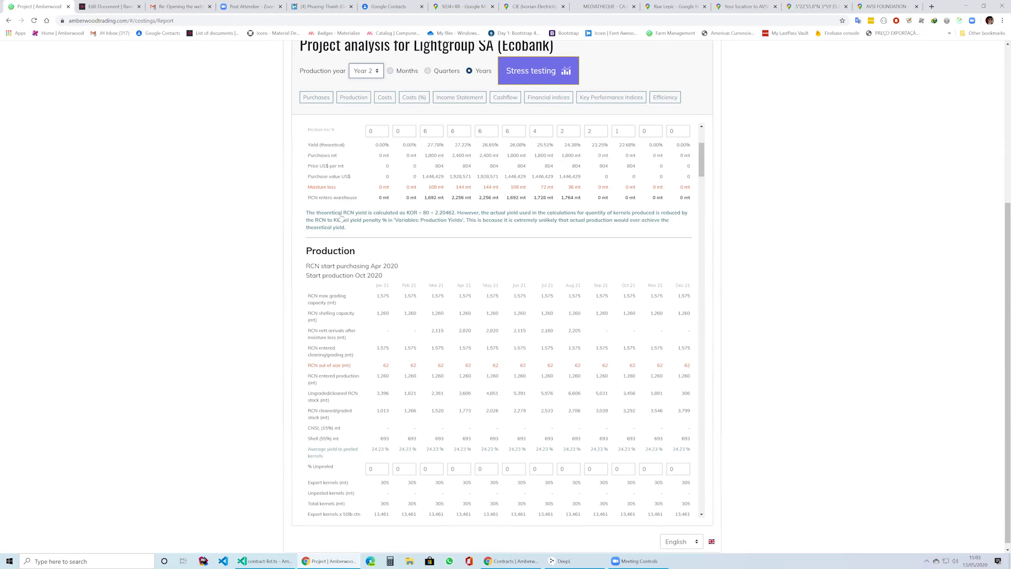
pyautogui.scroll(5, 532, 214)
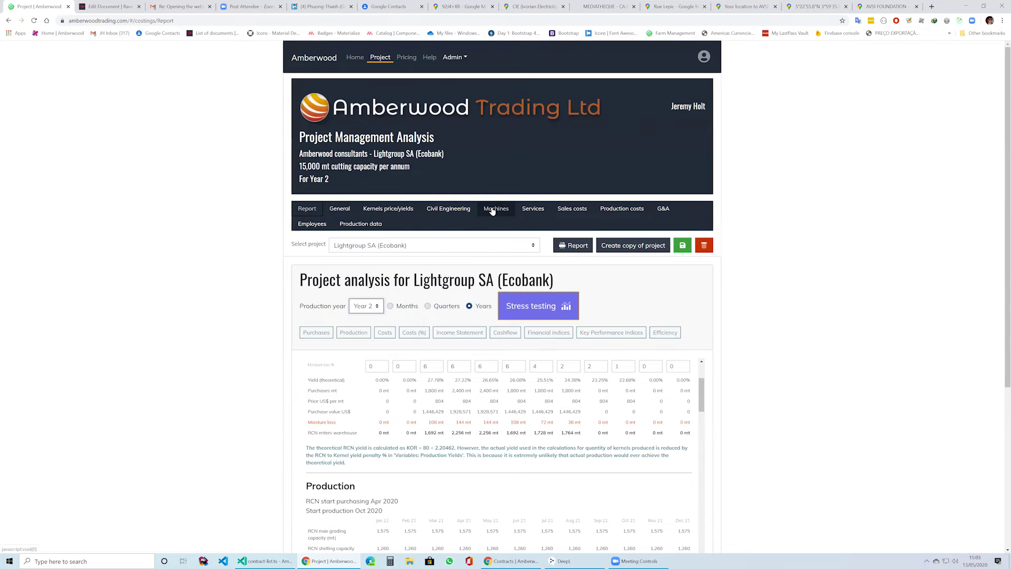
pyautogui.click(450, 215)
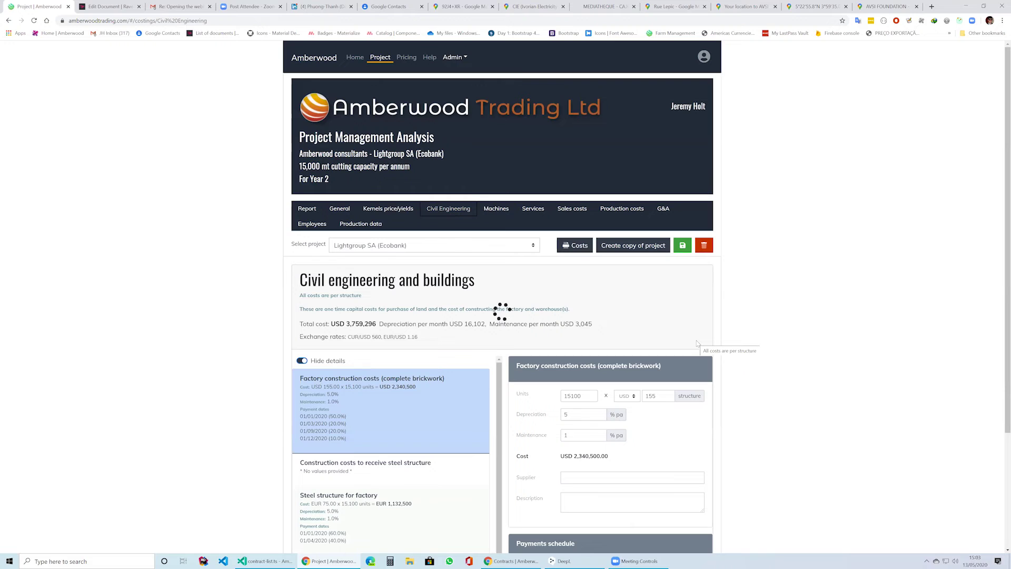
pyautogui.scroll(-1, 697, 343)
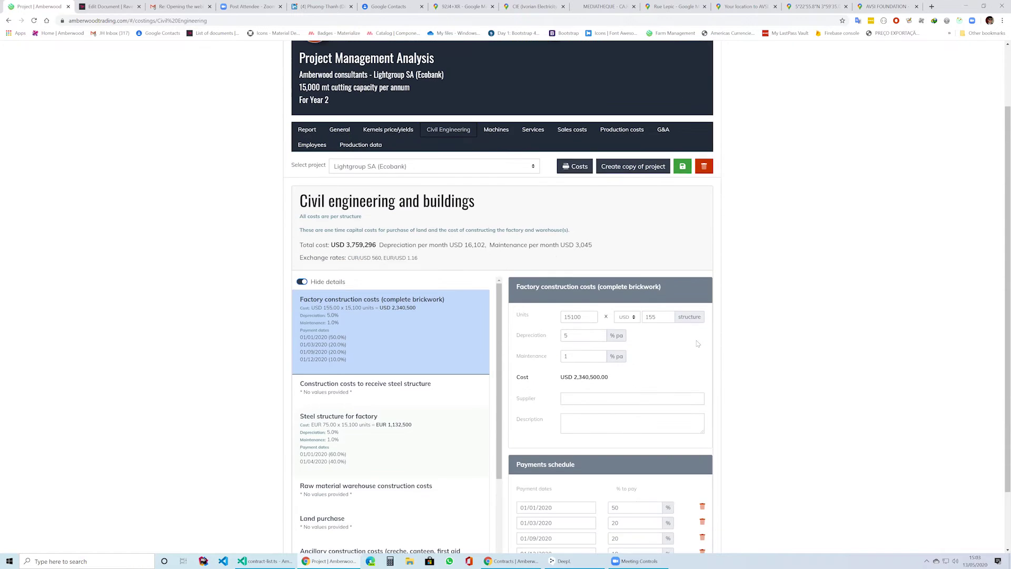
pyautogui.scroll(-1, 698, 343)
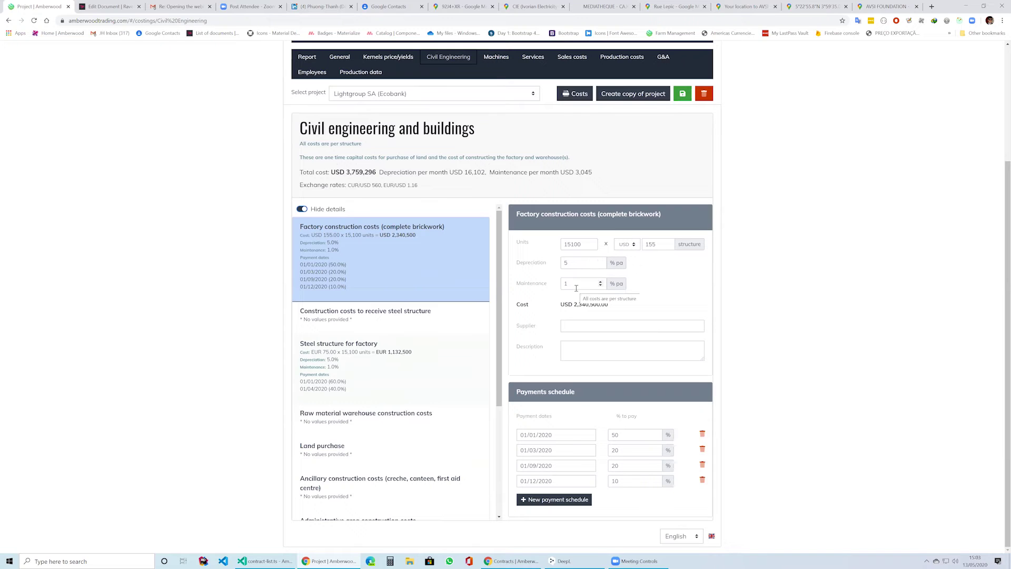
pyautogui.scroll(-1, 434, 333)
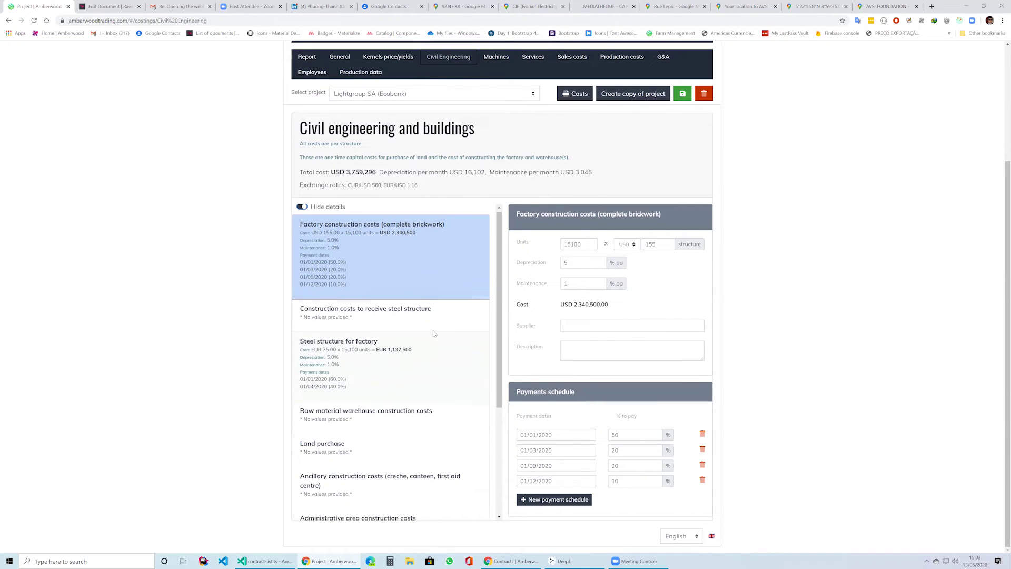
pyautogui.scroll(-1, 434, 333)
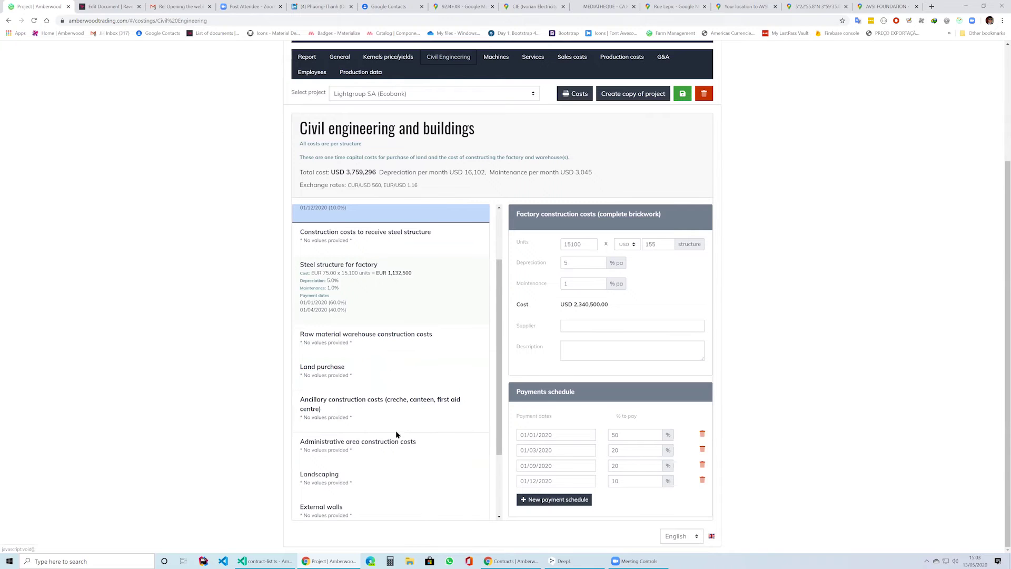
pyautogui.scroll(-2, 396, 431)
# Step: Open the project's machine costs and display the details of the RCN post harvest treatment unit, calibration and cleaning
pyautogui.scroll(4, 395, 411)
pyautogui.scroll(1, 490, 138)
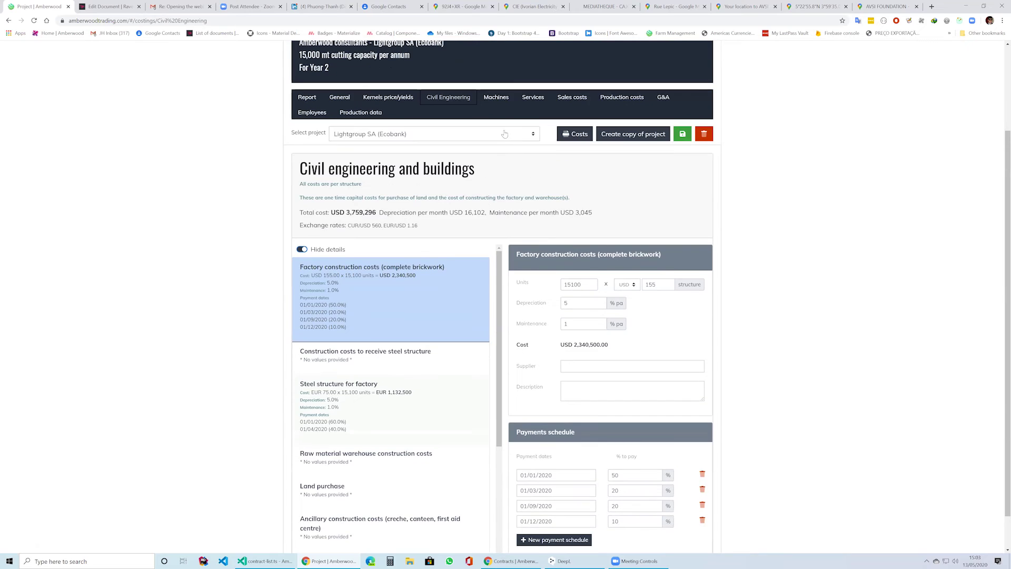
pyautogui.scroll(1, 504, 134)
pyautogui.click(497, 137)
pyautogui.scroll(-3, 852, 331)
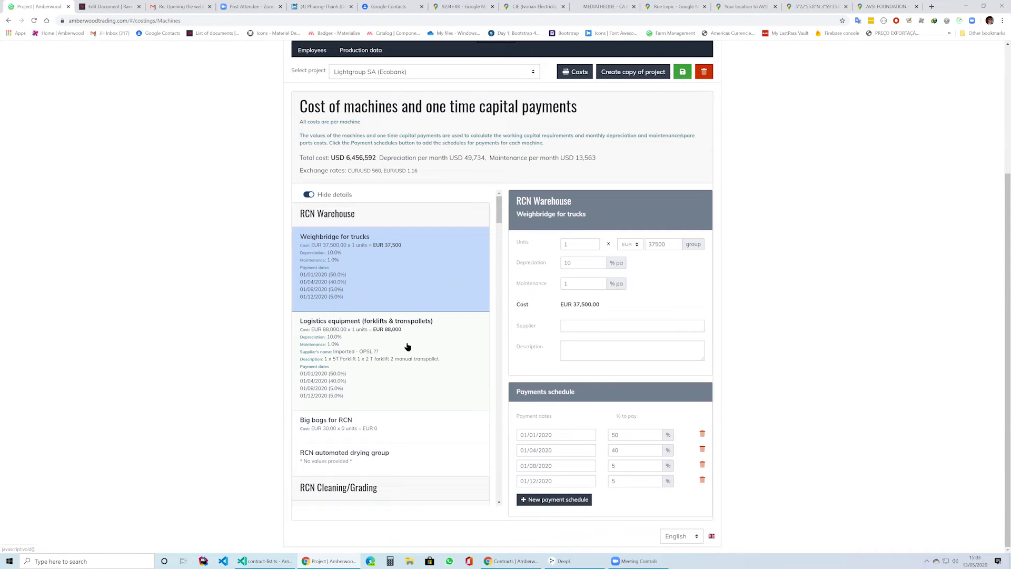
pyautogui.scroll(-3, 430, 384)
pyautogui.scroll(-2, 432, 387)
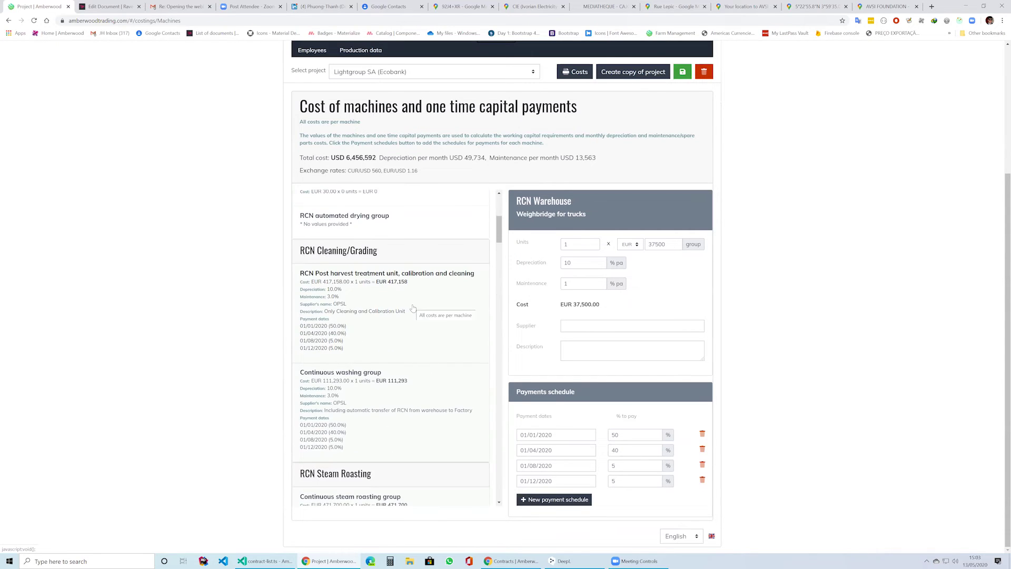
pyautogui.click(427, 345)
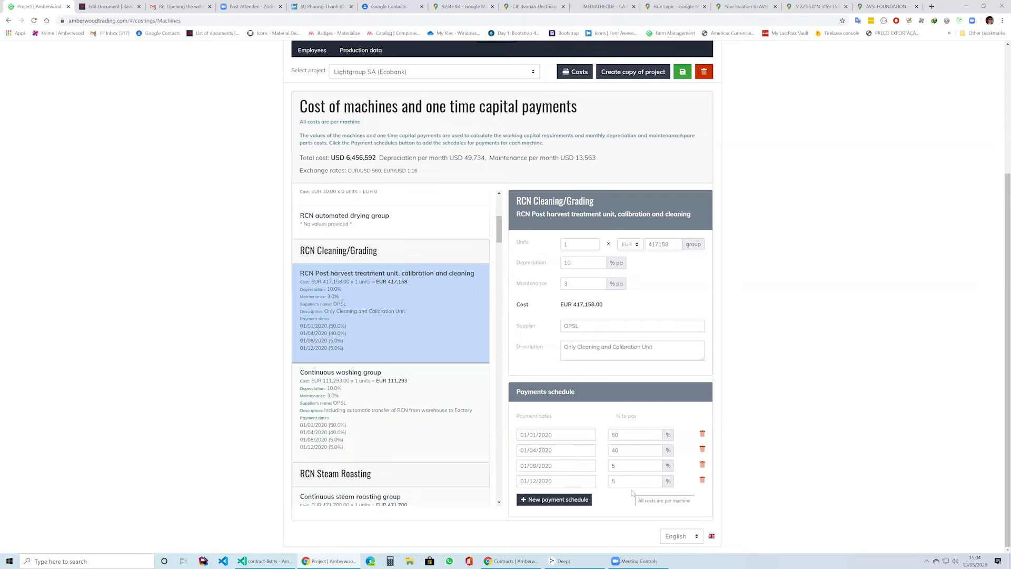
# Step: Display the continuous steam roasting group's details and look through the machine list as far as the Manual peeling and Mechanical grading sections
pyautogui.scroll(-3, 364, 381)
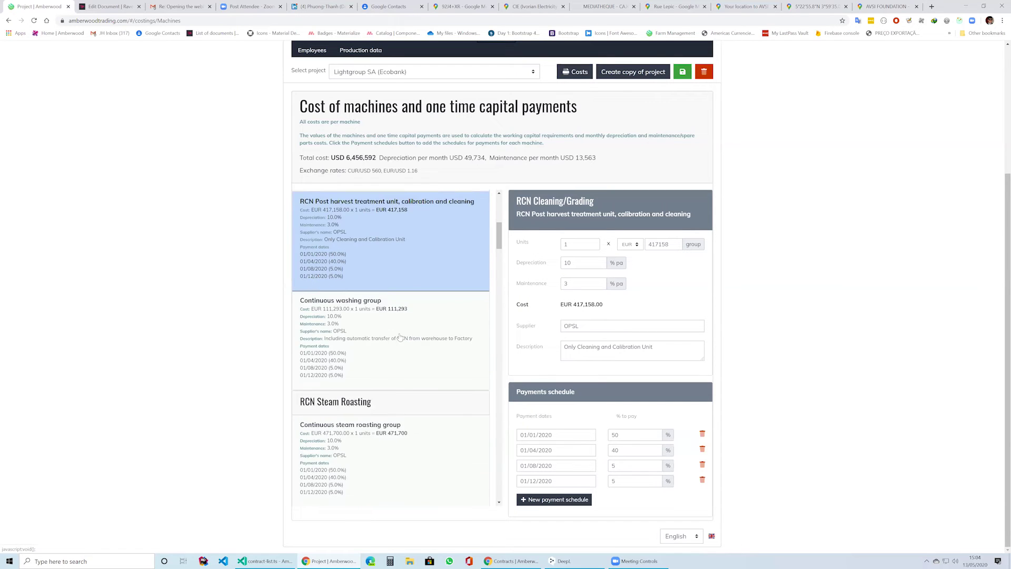
pyautogui.scroll(-3, 361, 295)
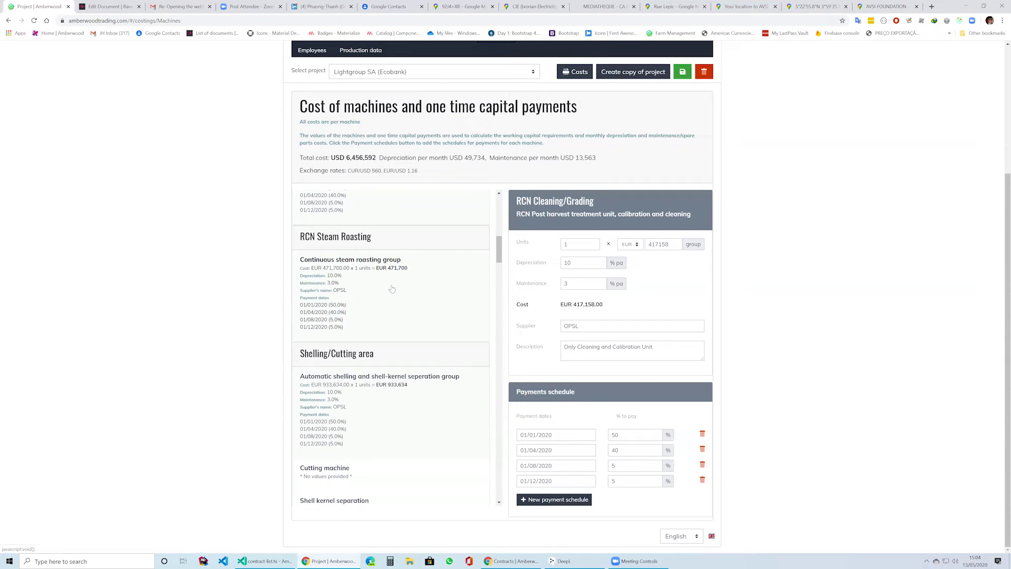
pyautogui.click(392, 289)
pyautogui.scroll(-1, 449, 421)
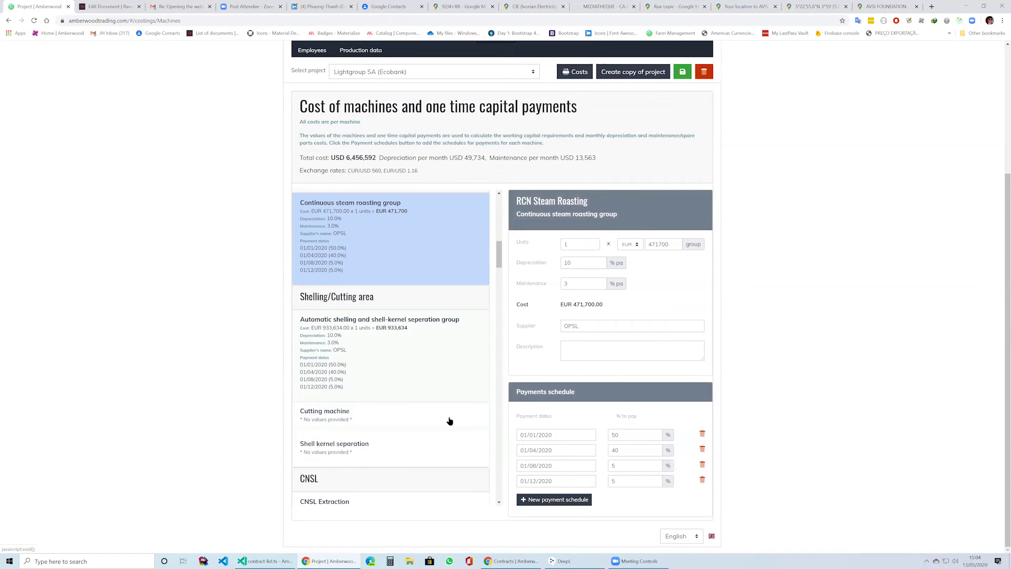
pyautogui.scroll(-4, 450, 420)
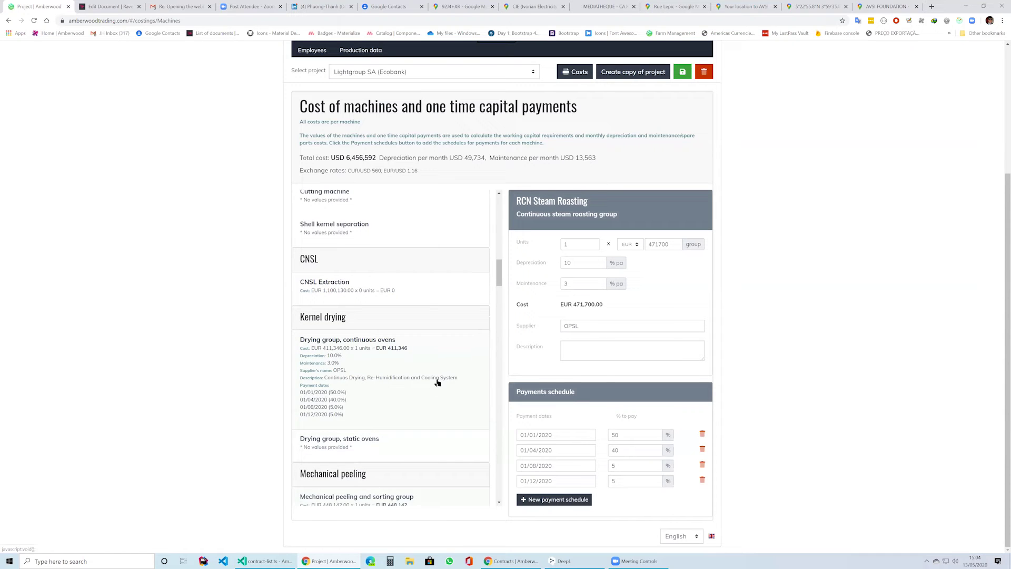
pyautogui.scroll(-8, 437, 383)
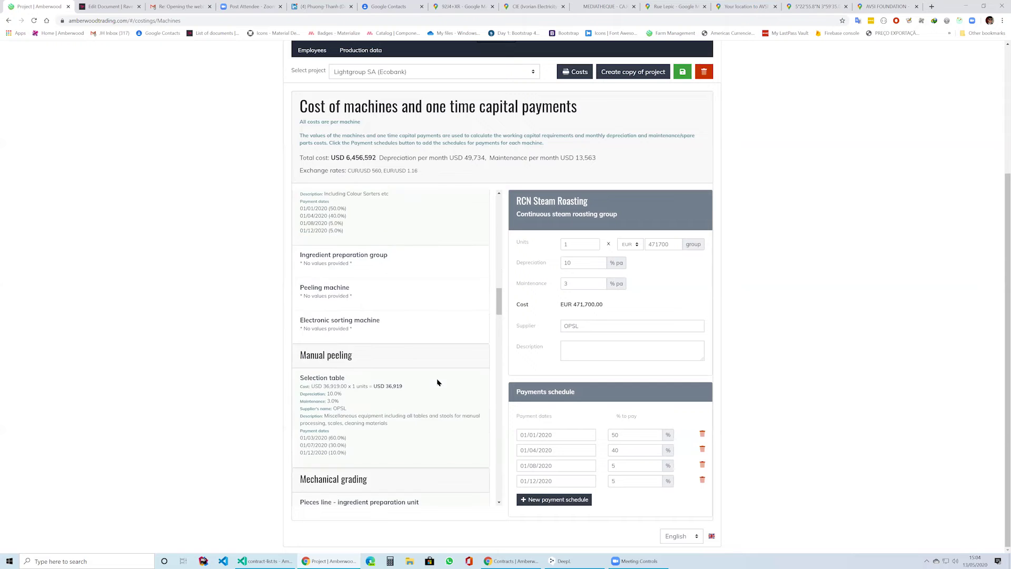
# Step: Open the project's services section and view the monthly costs for utilities
pyautogui.scroll(4, 500, 158)
pyautogui.click(533, 209)
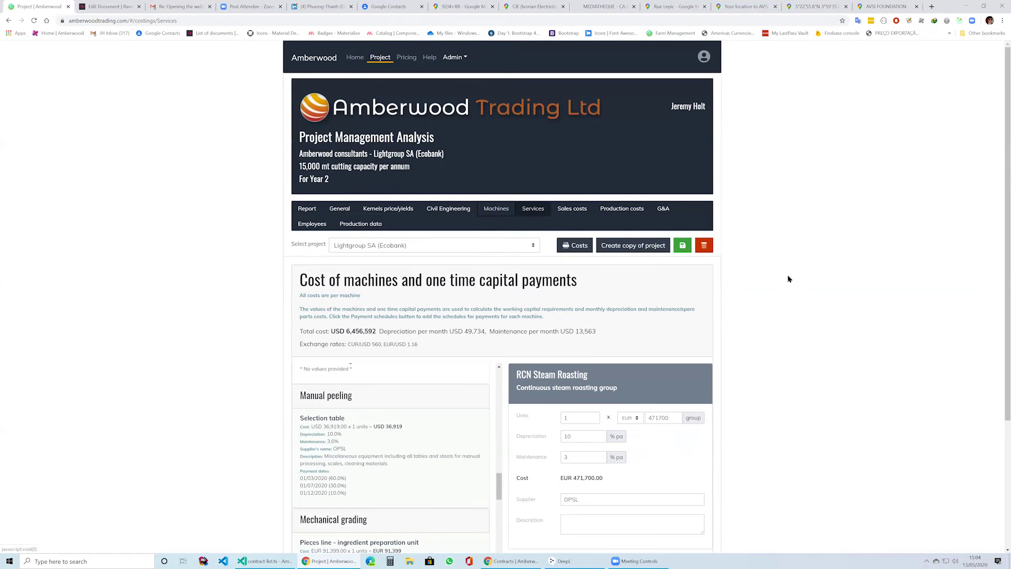
pyautogui.scroll(-3, 383, 295)
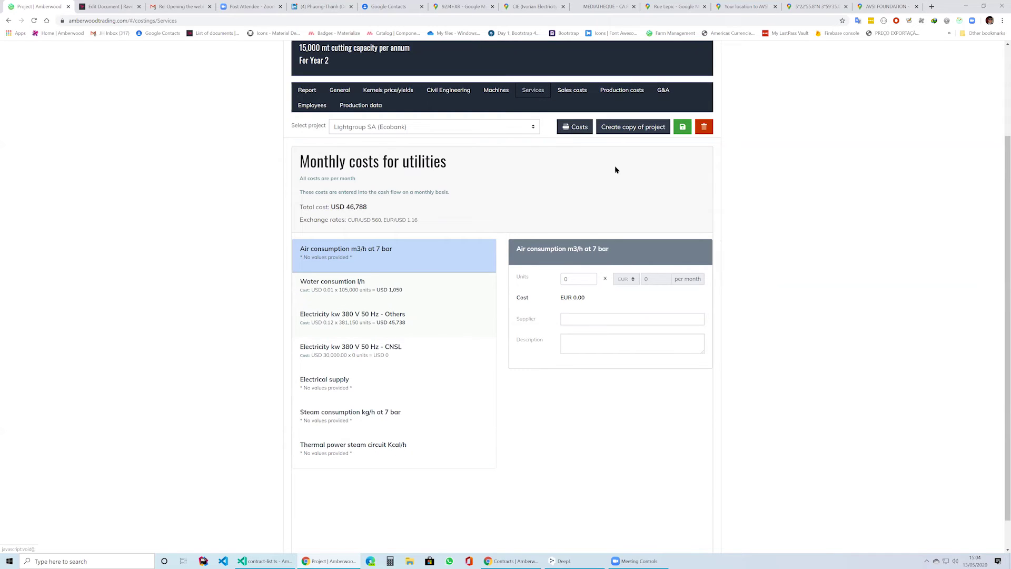
# Step: Open the sales costs and view the Kernels entries for sales commission, certificate of weight and courier
pyautogui.click(571, 90)
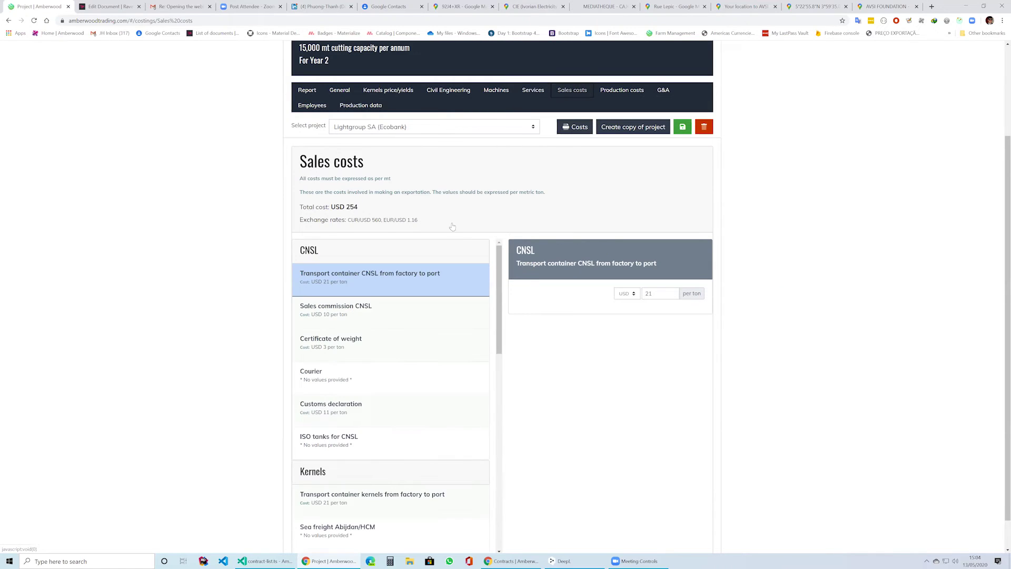
pyautogui.scroll(-5, 456, 376)
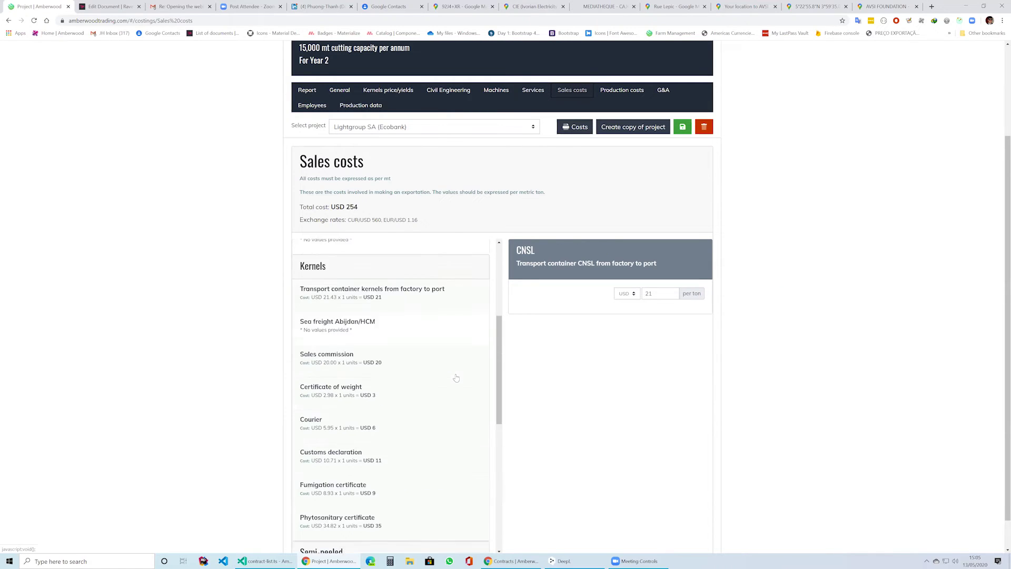
pyautogui.scroll(1, 459, 375)
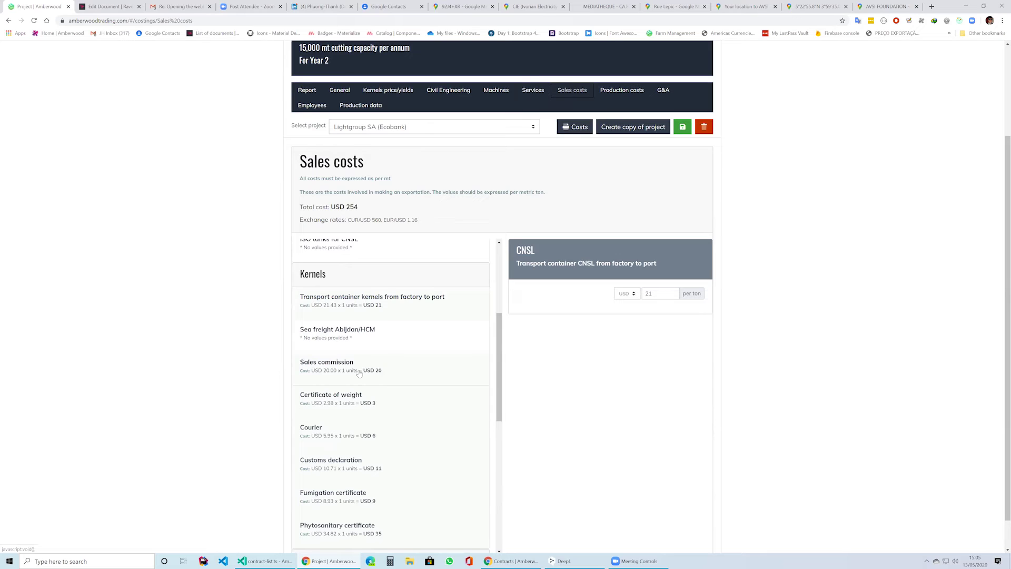
pyautogui.click(380, 373)
pyautogui.click(418, 409)
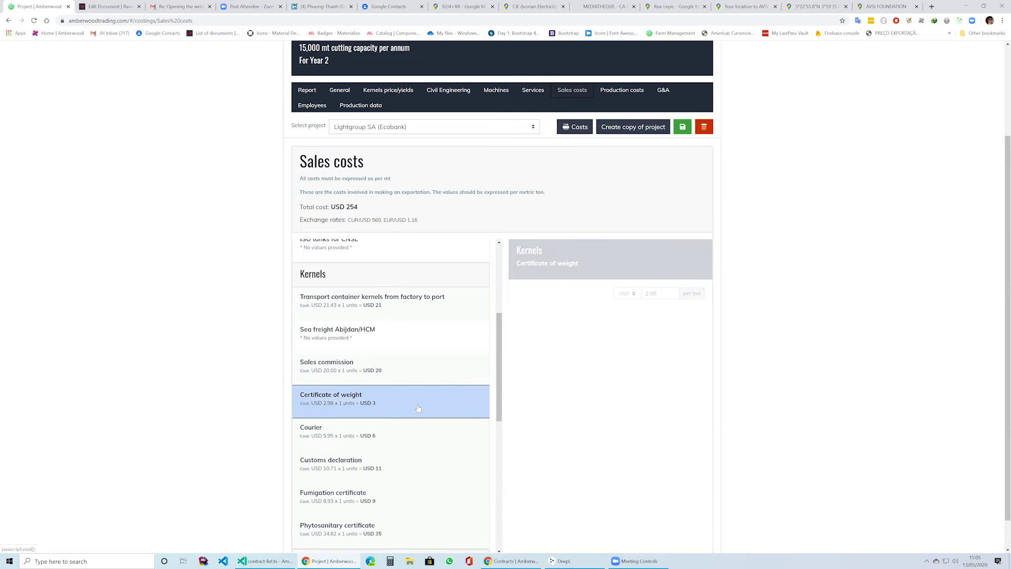
pyautogui.click(395, 438)
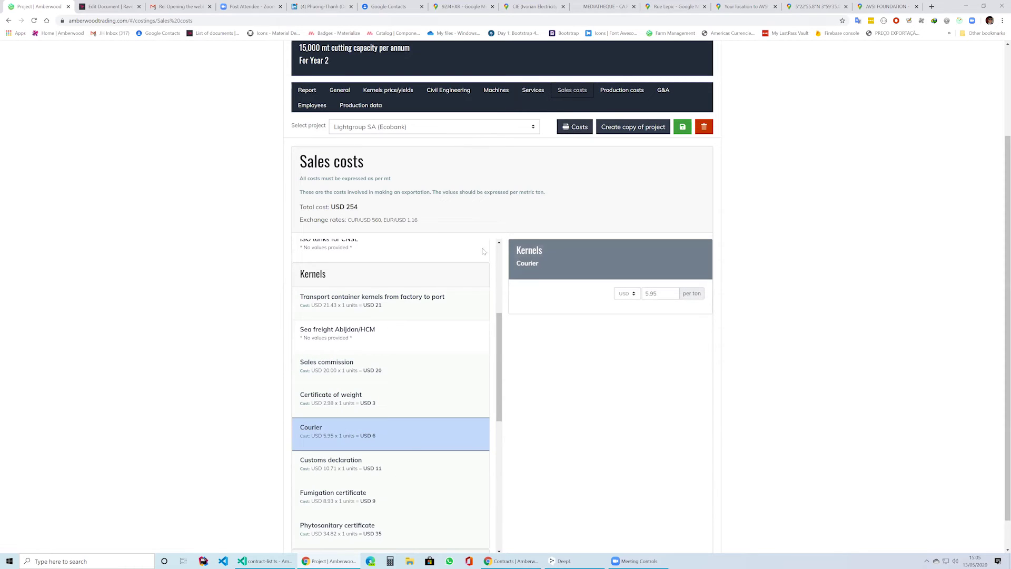
# Step: View the project's production costs and its general and administrative costs
pyautogui.click(631, 92)
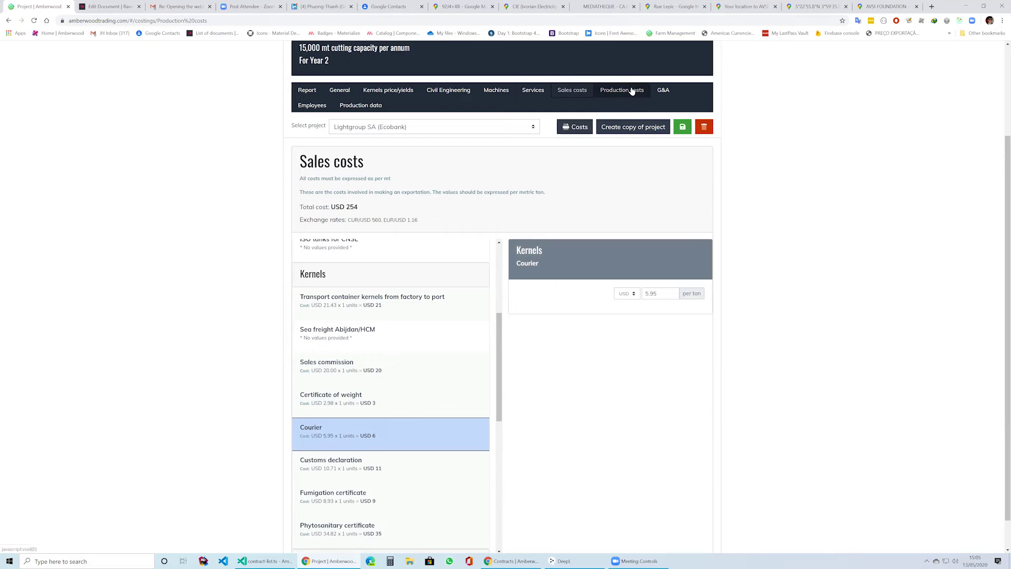
pyautogui.click(663, 91)
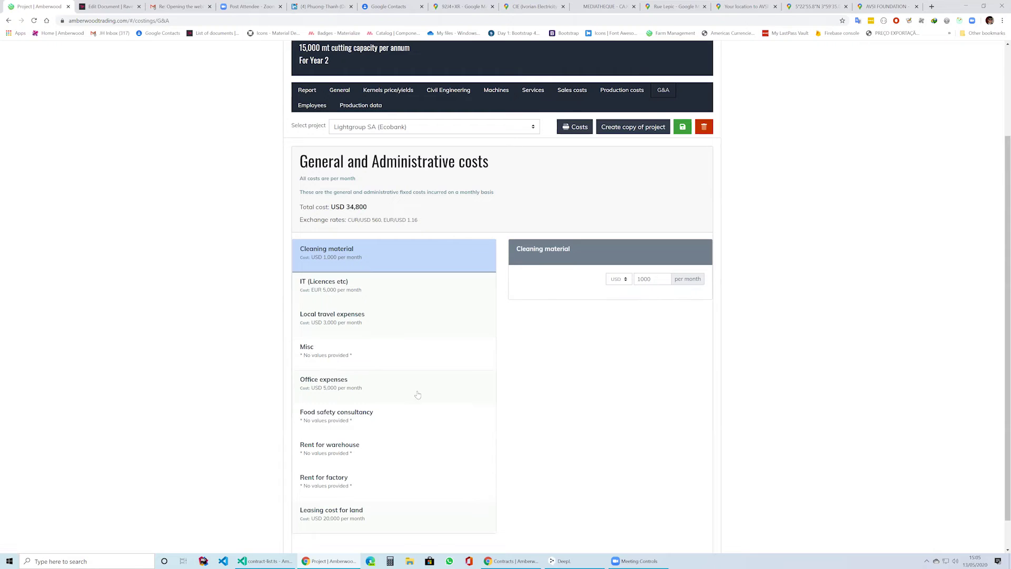
# Step: Open the employees by sector and check the currency choices for the Senior Management salary under Administration
pyautogui.click(318, 111)
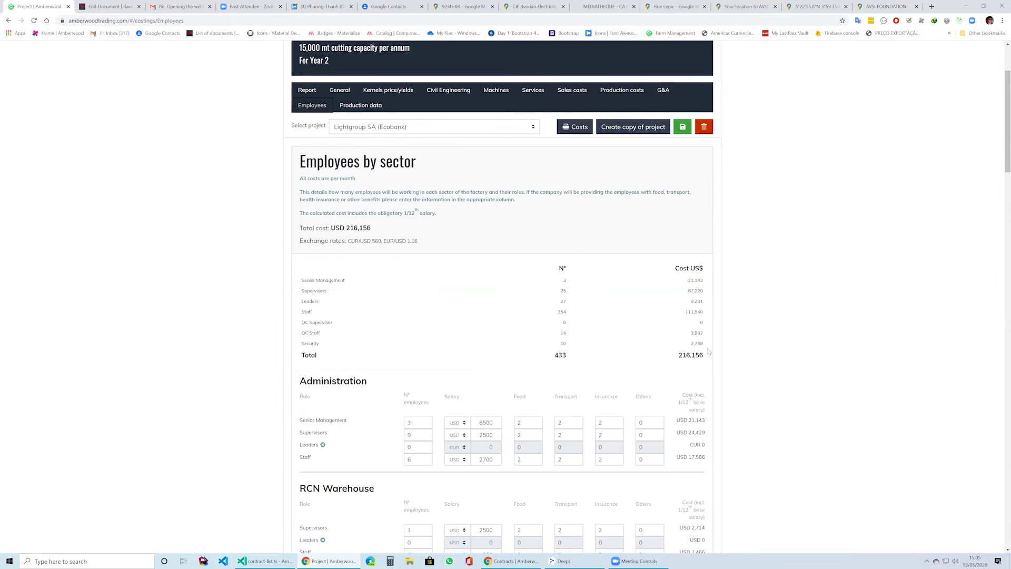
pyautogui.scroll(-3, 366, 276)
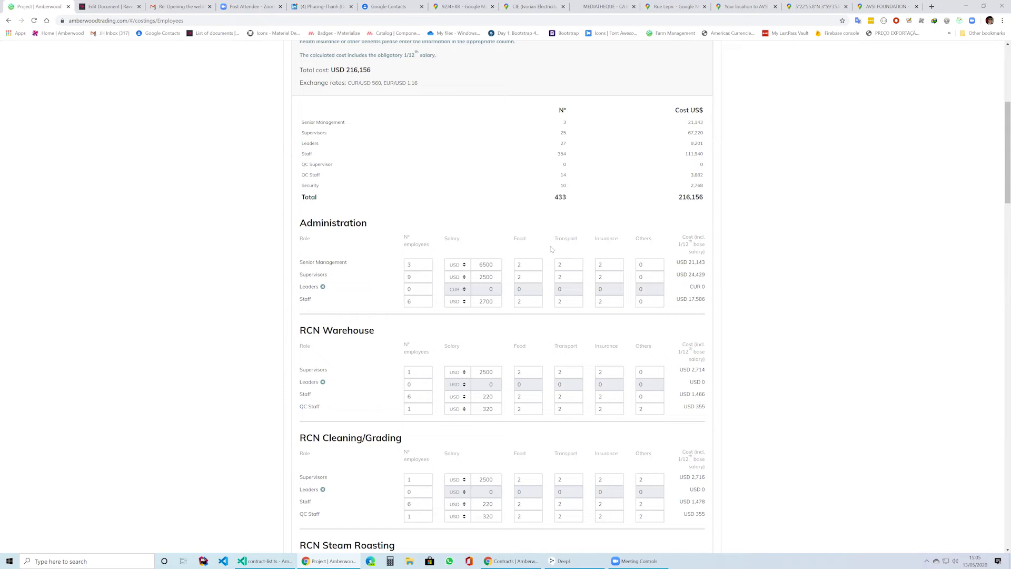
pyautogui.click(464, 265)
pyautogui.click(460, 273)
pyautogui.scroll(-2, 505, 334)
pyautogui.scroll(2, 506, 334)
# Step: Review the employee numbers, salaries and benefits of the factory sectors from RCN Warehouse through Manual grading
pyautogui.scroll(-6, 460, 346)
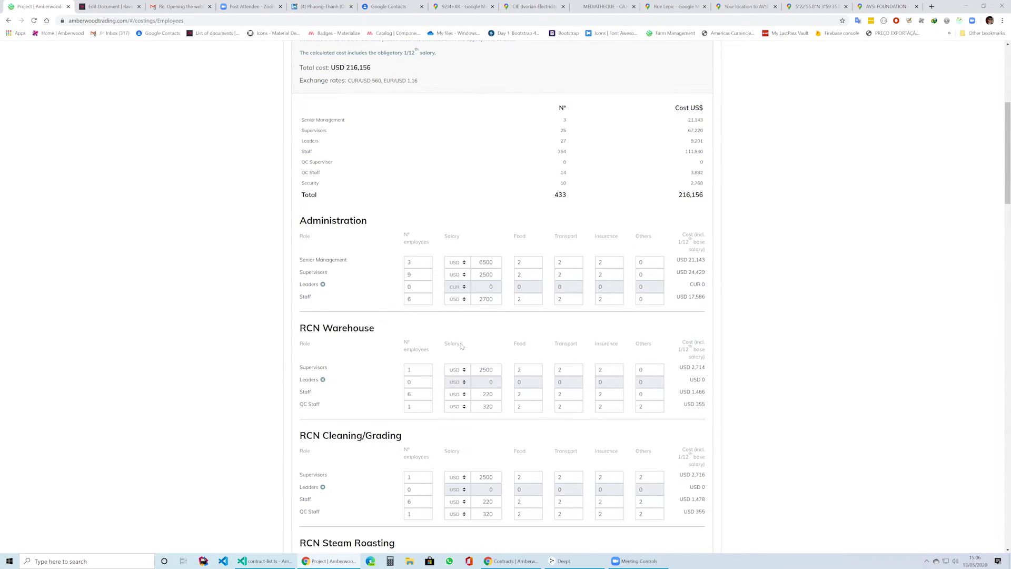
pyautogui.scroll(-4, 461, 346)
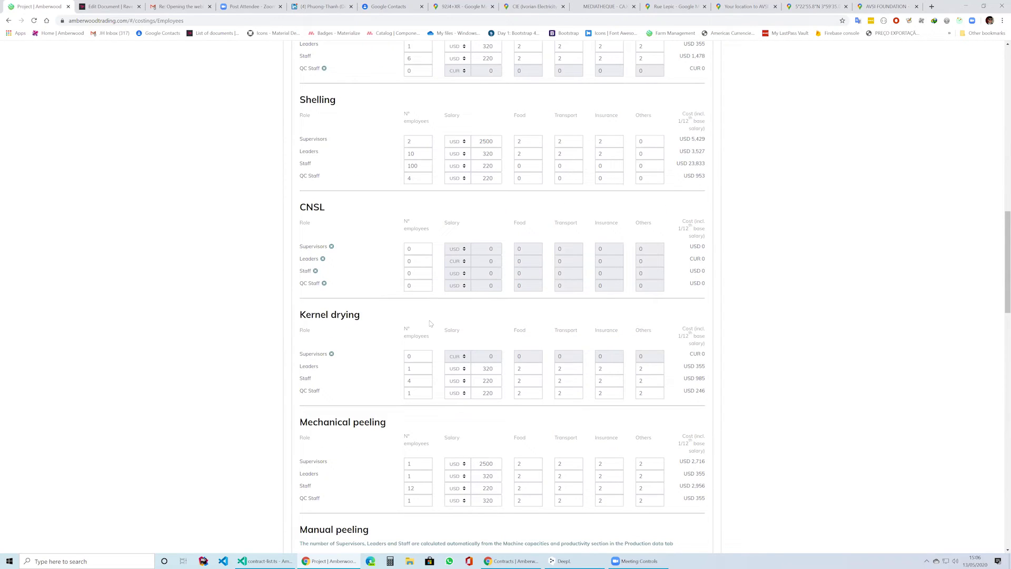
pyautogui.scroll(-6, 430, 323)
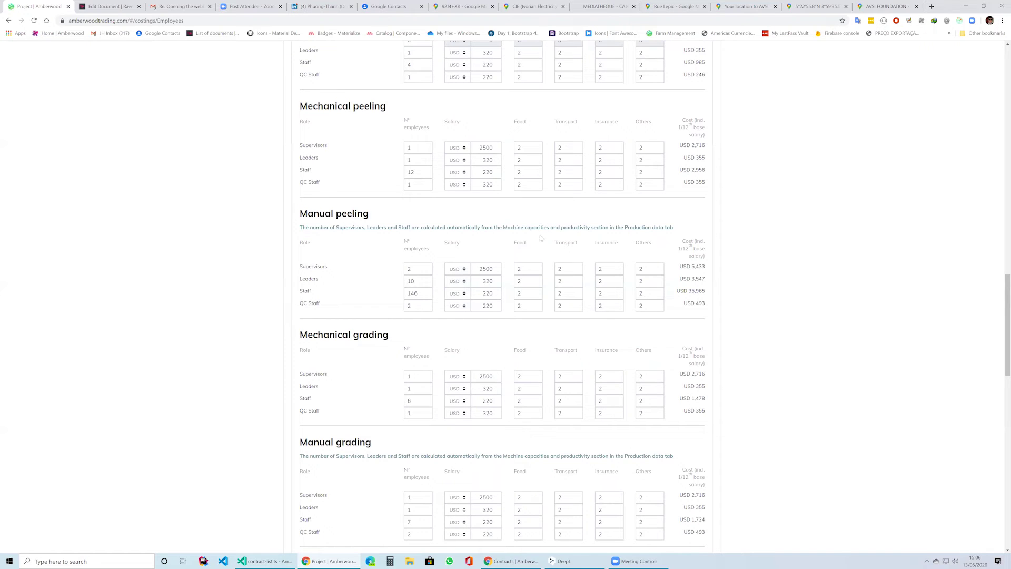
pyautogui.scroll(-1, 533, 310)
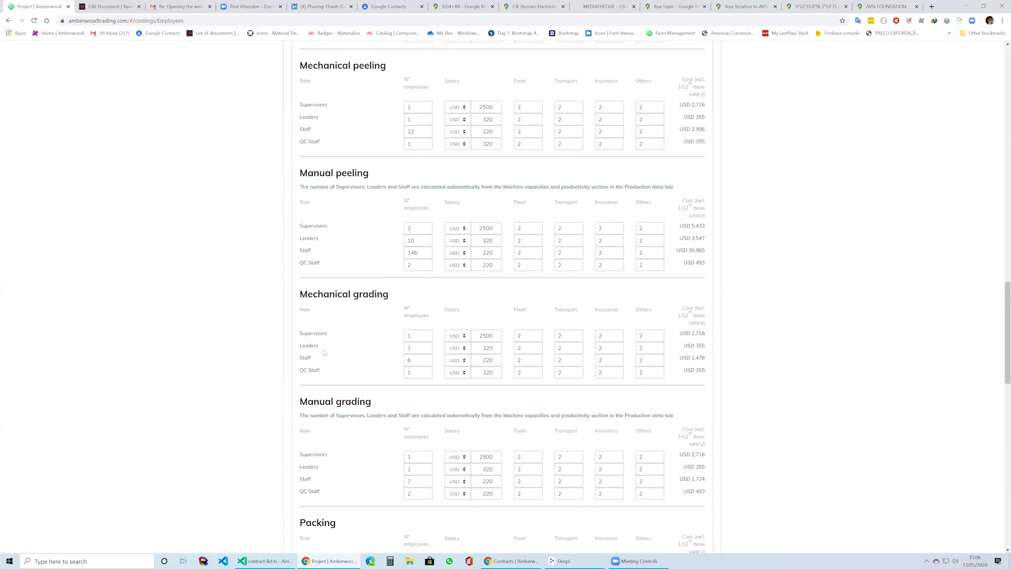
# Step: Review the employee entries for the grading, packing and finished product warehouse sectors and return to the employee cost summary
pyautogui.scroll(-1, 343, 358)
pyautogui.scroll(-2, 383, 370)
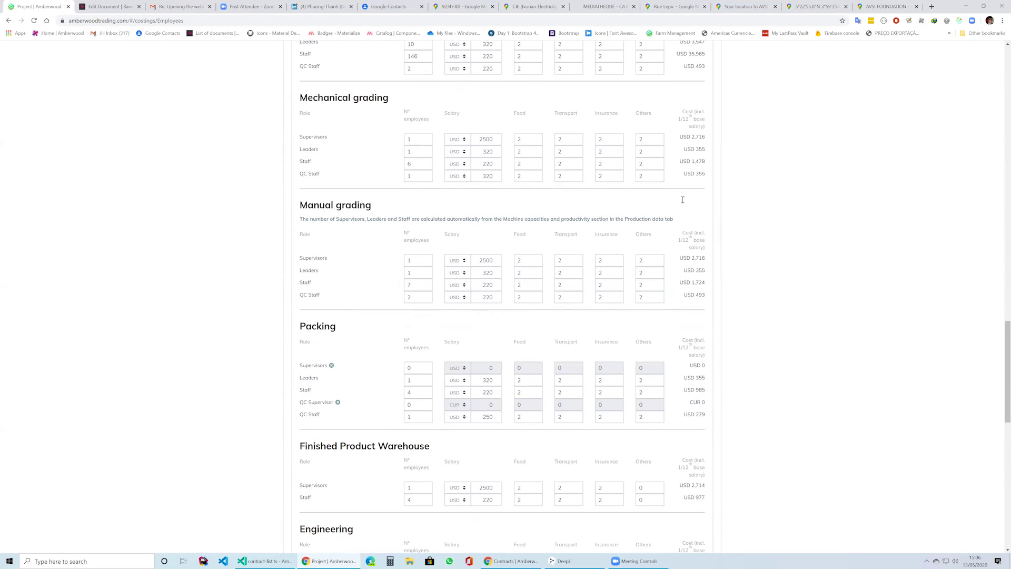
pyautogui.scroll(3, 429, 200)
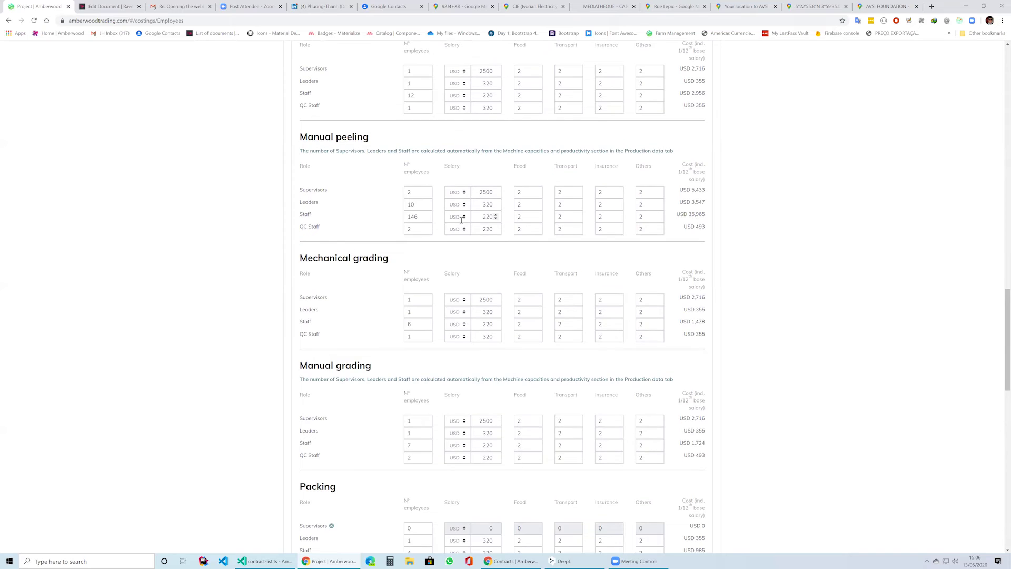
pyautogui.scroll(20, 461, 220)
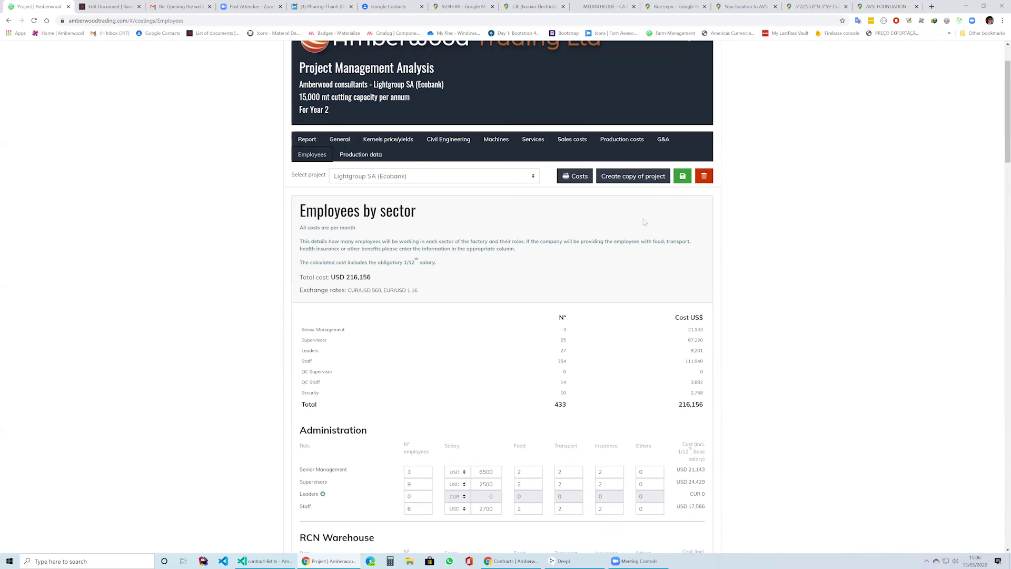
pyautogui.scroll(2, 474, 227)
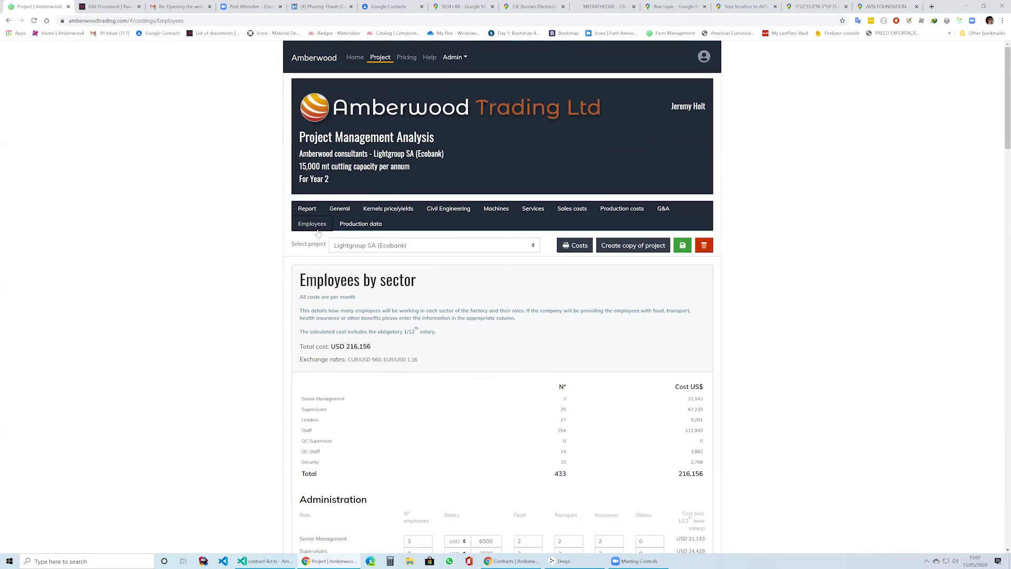
# Step: View the production costs of the Kernels cardboard cartons x 50lbs and poly bag x 50lbs
pyautogui.click(367, 225)
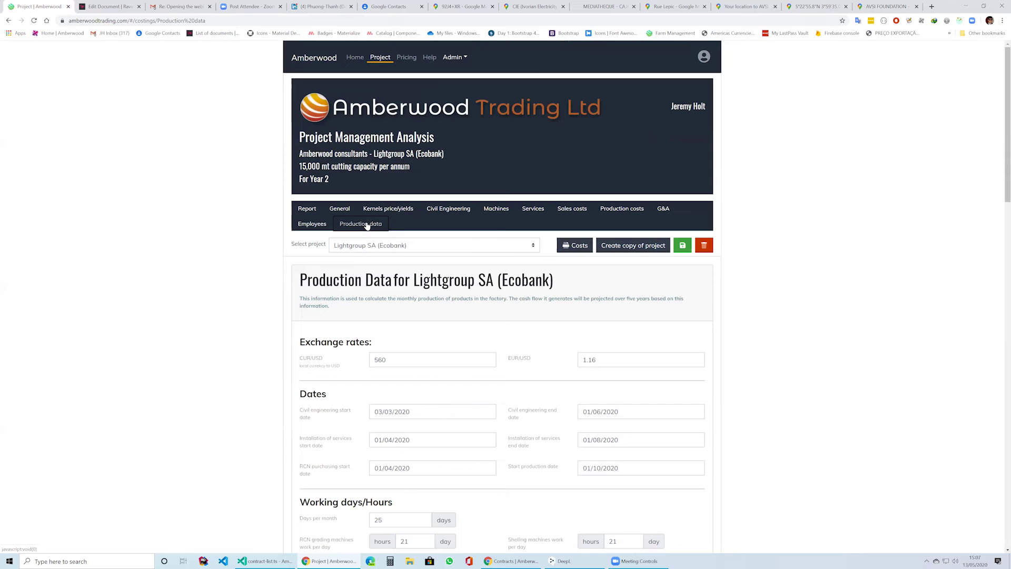
pyautogui.click(606, 208)
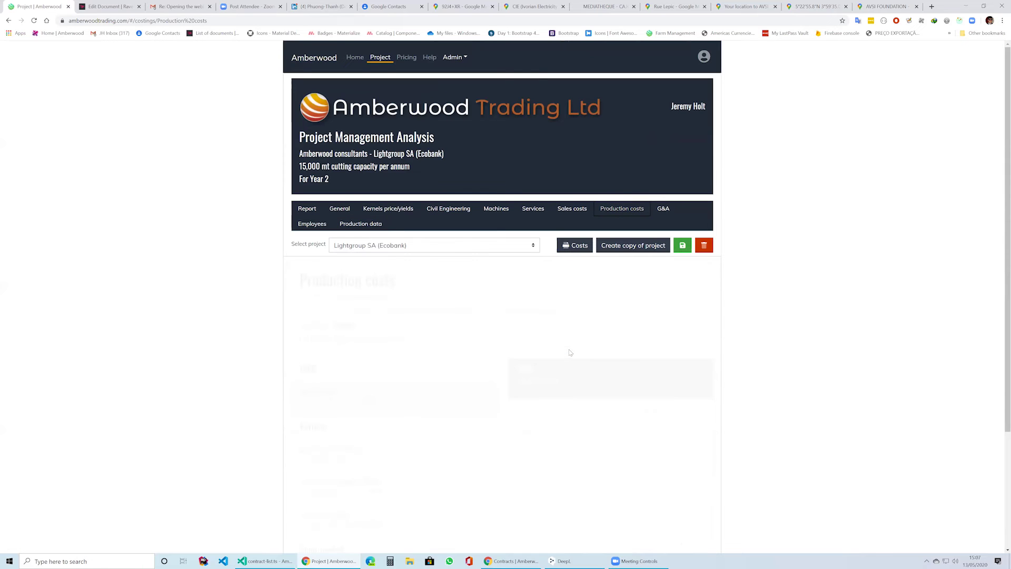
pyautogui.scroll(-3, 570, 353)
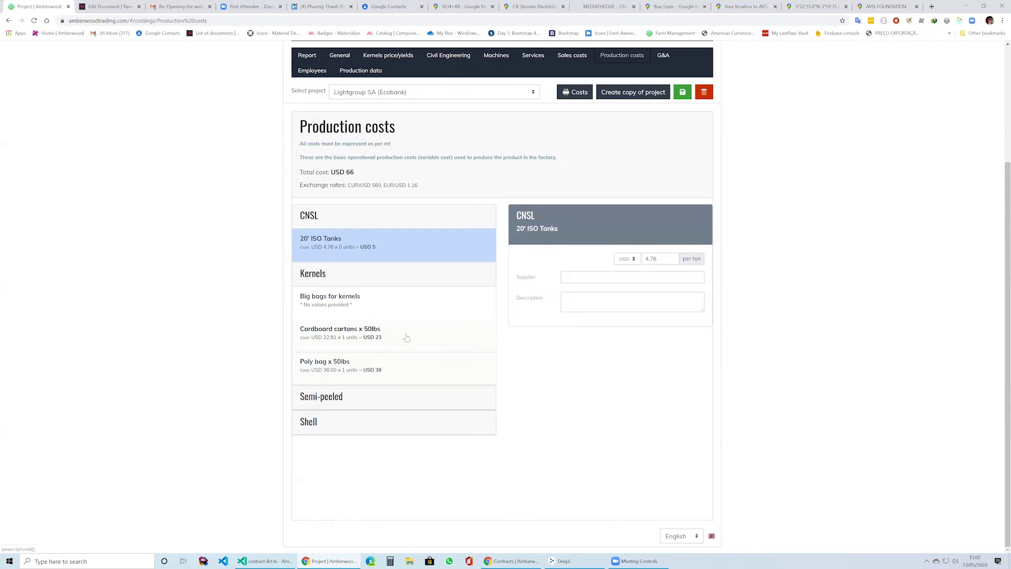
pyautogui.click(329, 341)
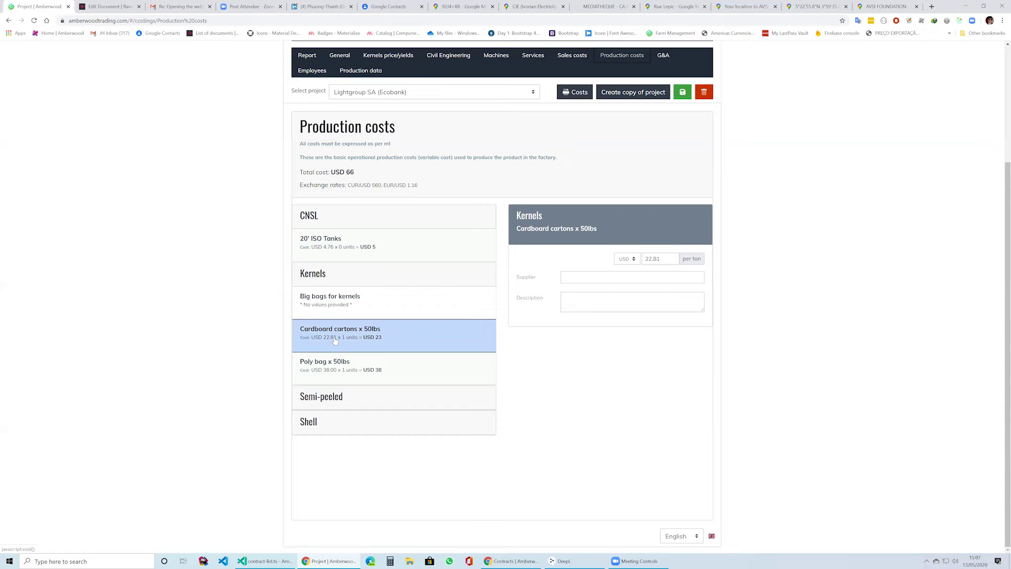
pyautogui.click(361, 372)
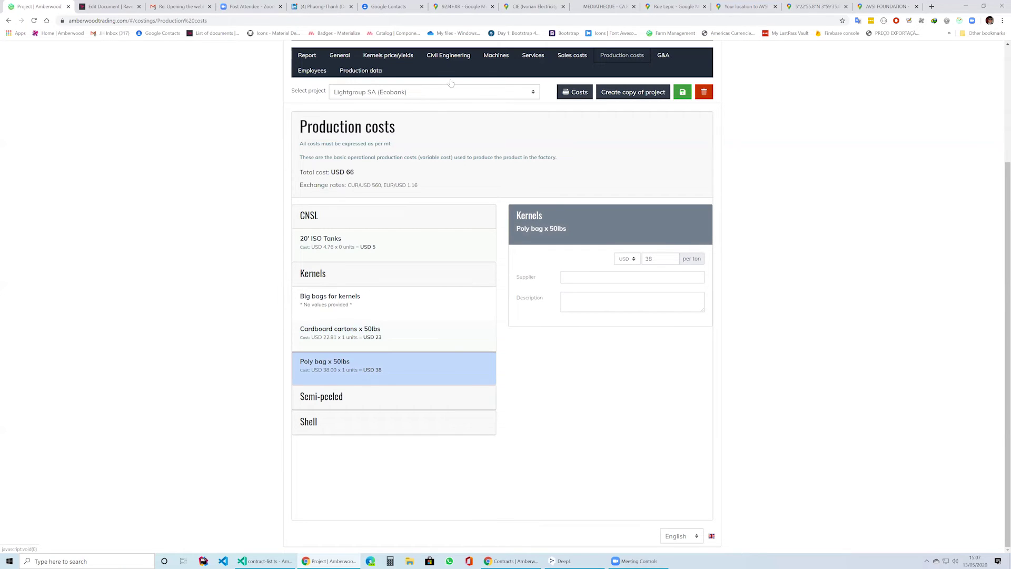
# Step: Open the project's production data and examine the exchange rates, project dates and working days and hours
pyautogui.click(366, 70)
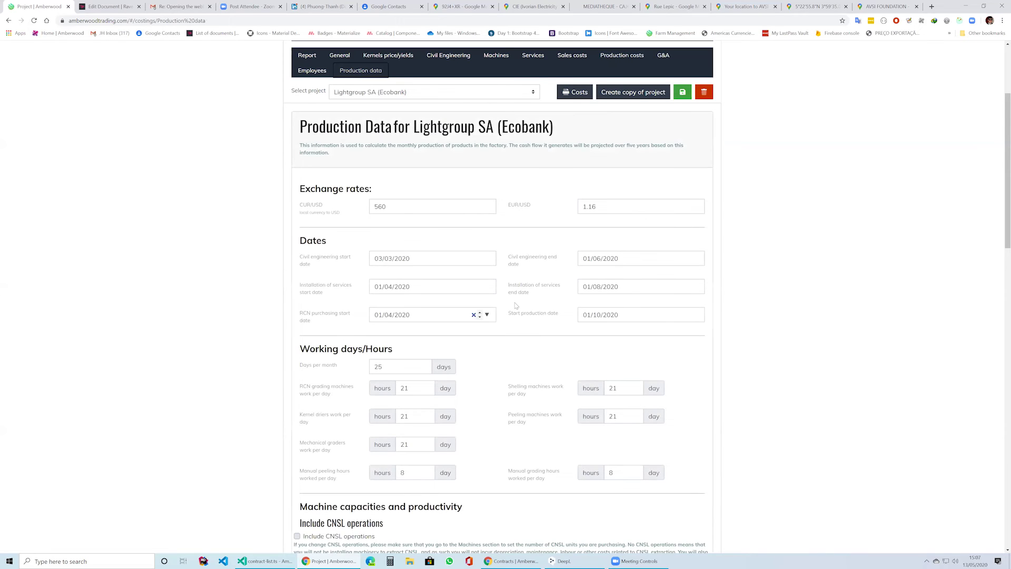
pyautogui.scroll(-1, 506, 308)
pyautogui.scroll(-1, 516, 306)
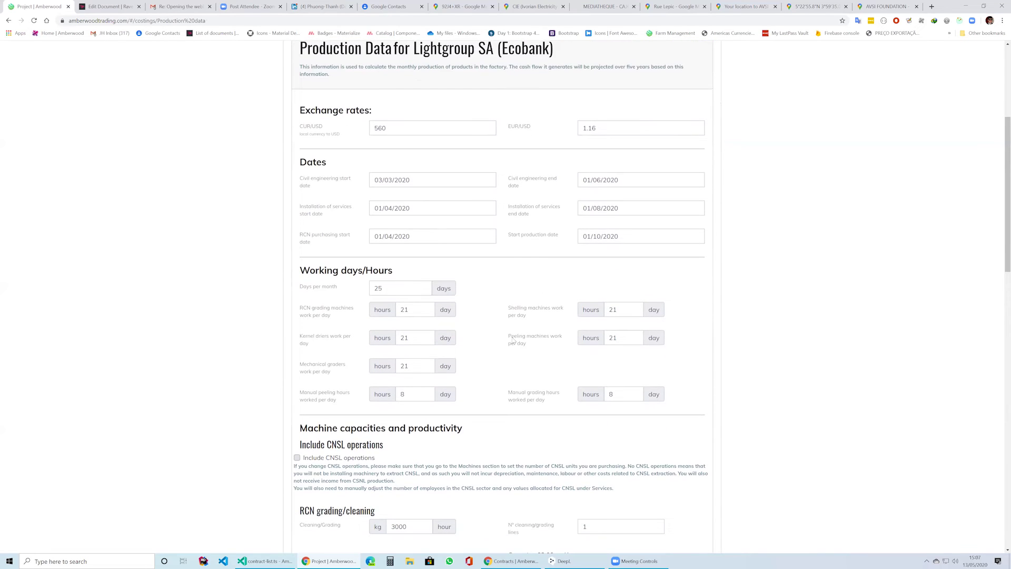
pyautogui.scroll(2, 509, 363)
pyautogui.scroll(1, 489, 386)
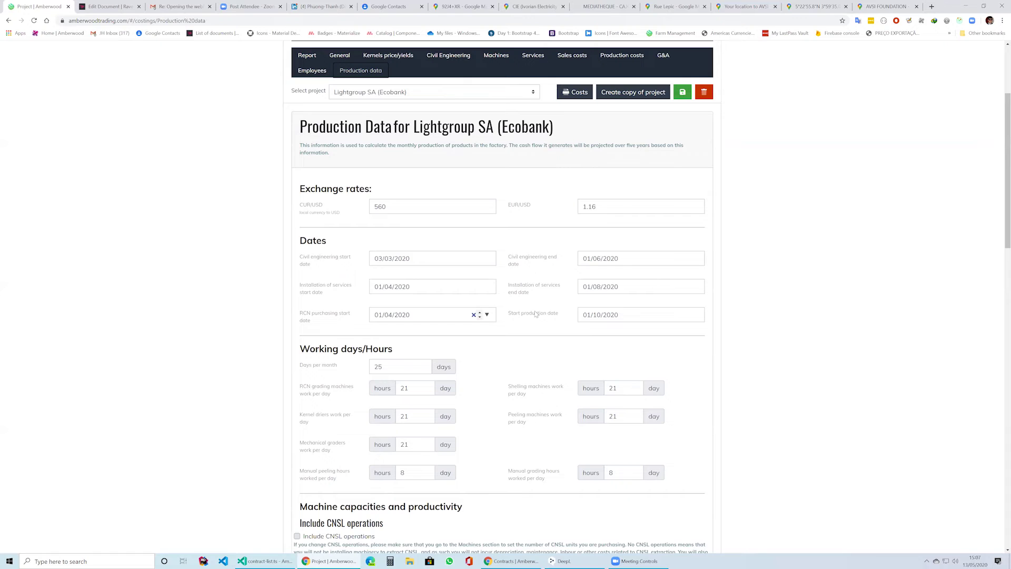
pyautogui.scroll(-1, 548, 360)
pyautogui.scroll(-3, 547, 363)
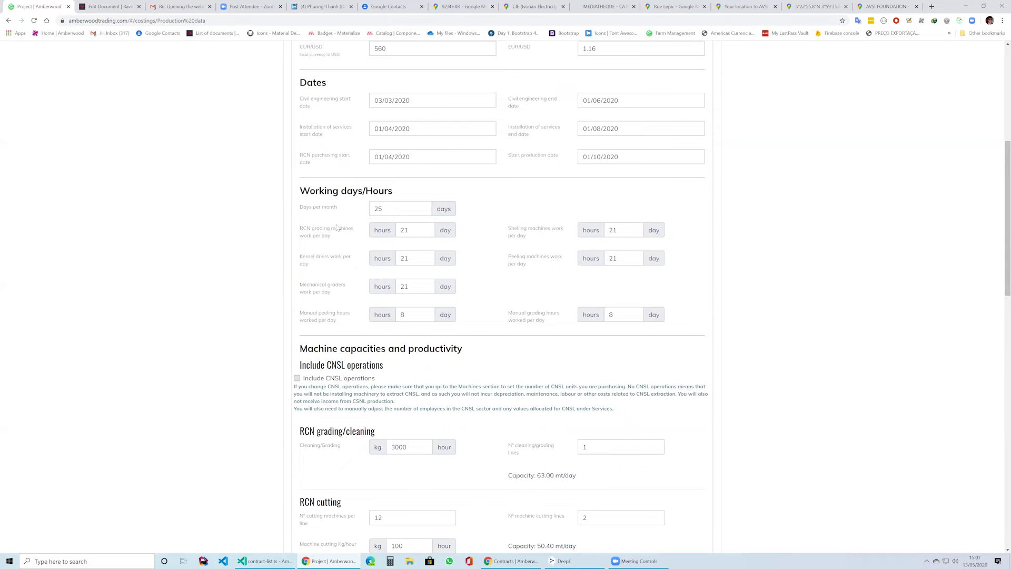
pyautogui.scroll(-2, 622, 316)
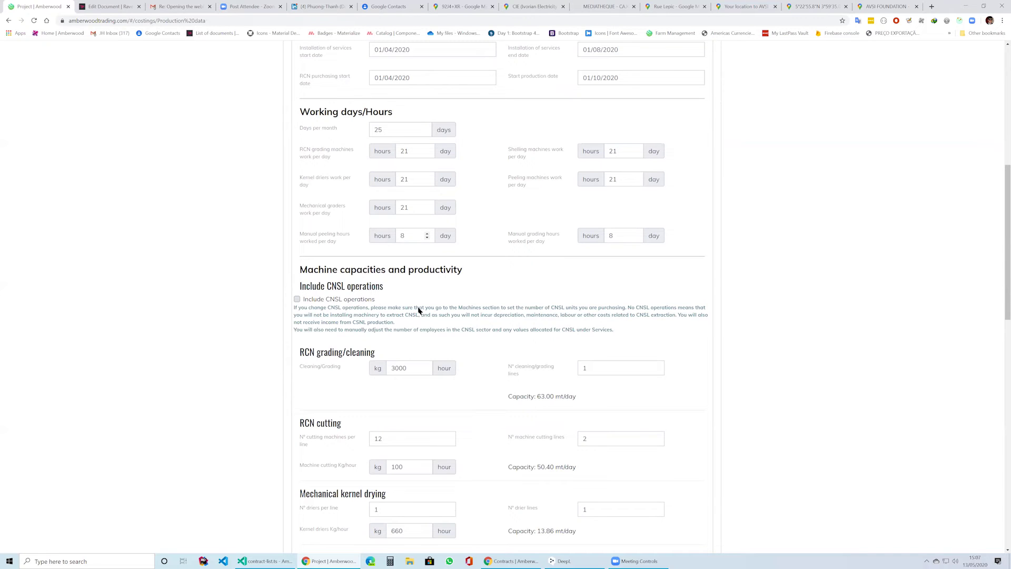
# Step: Examine the machine capacities and productivity from RCN grading and cutting through mechanical drying, peeling and grading
pyautogui.scroll(-2, 433, 319)
pyautogui.scroll(-2, 433, 320)
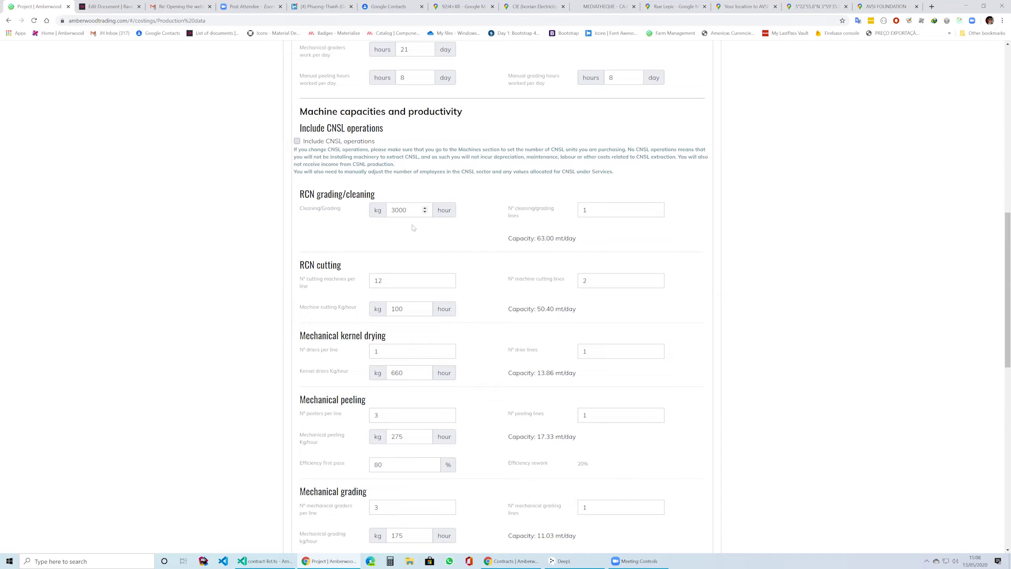
pyautogui.scroll(-2, 339, 250)
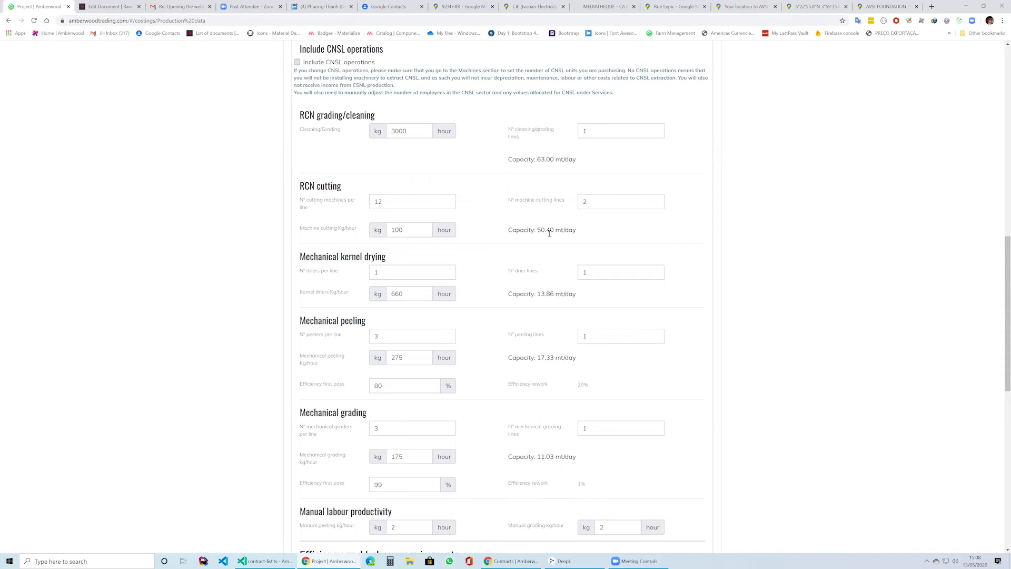
pyautogui.scroll(-3, 550, 233)
pyautogui.scroll(1, 550, 236)
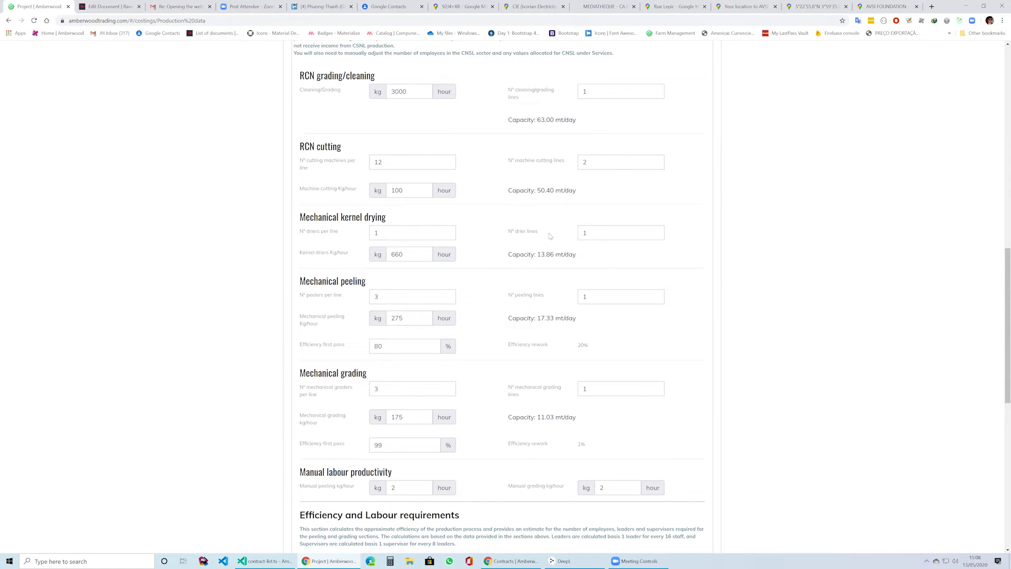
pyautogui.scroll(1, 550, 236)
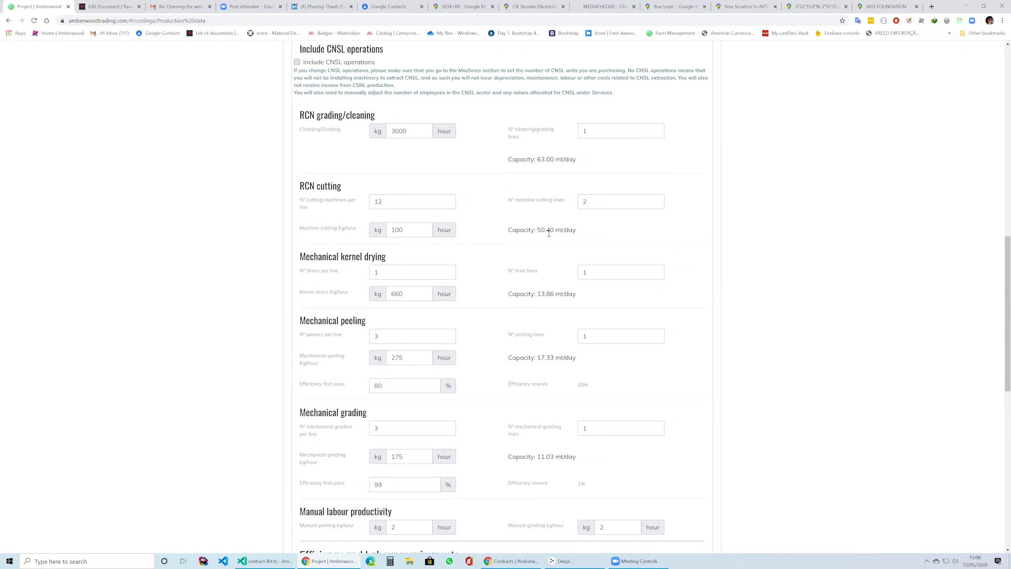
# Step: Examine the efficiency and labour requirements table, production yields, RCN size distribution, pricing, rebates and CNSL logistics
pyautogui.scroll(-5, 549, 232)
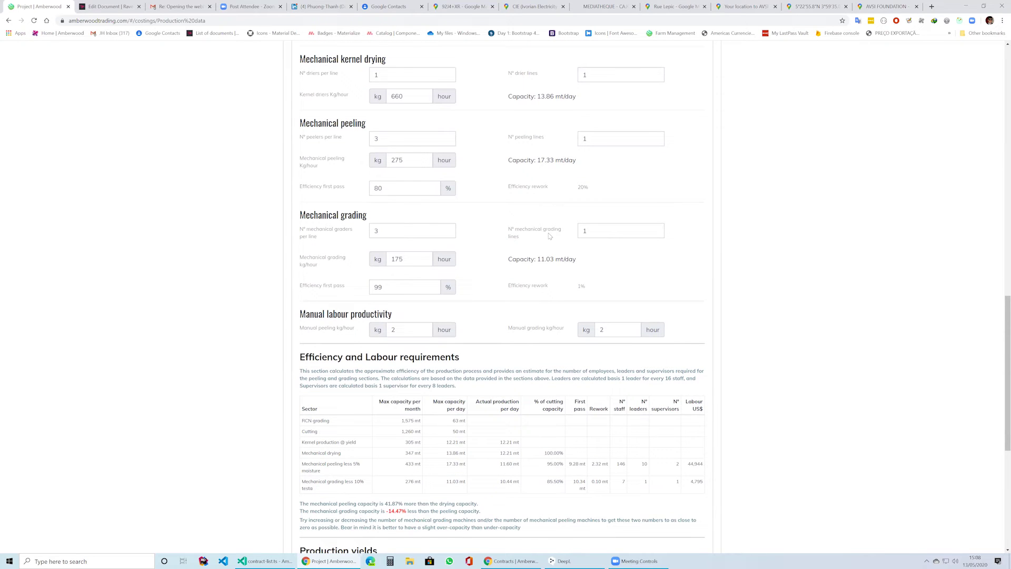
pyautogui.scroll(-3, 551, 236)
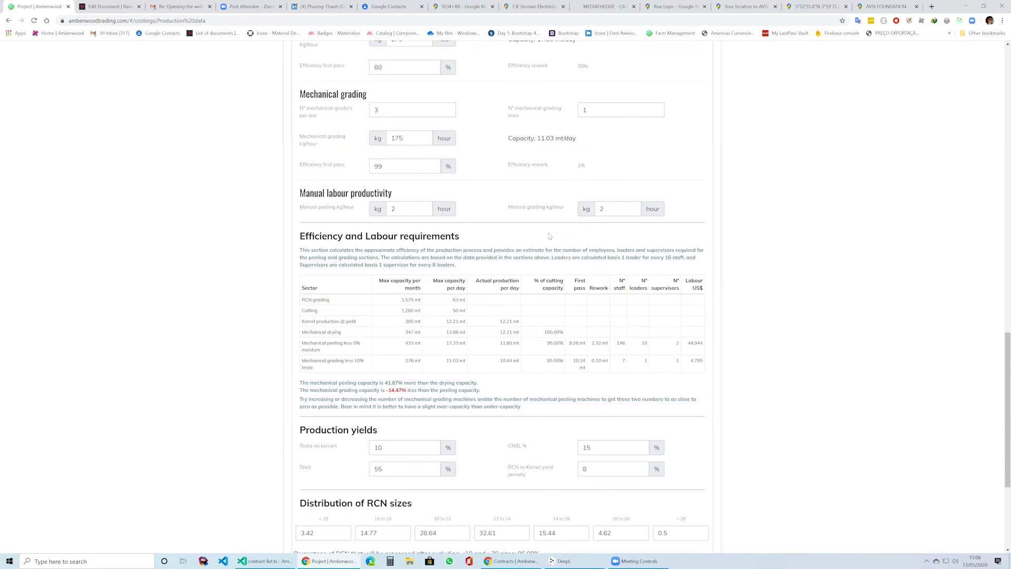
pyautogui.scroll(-5, 550, 236)
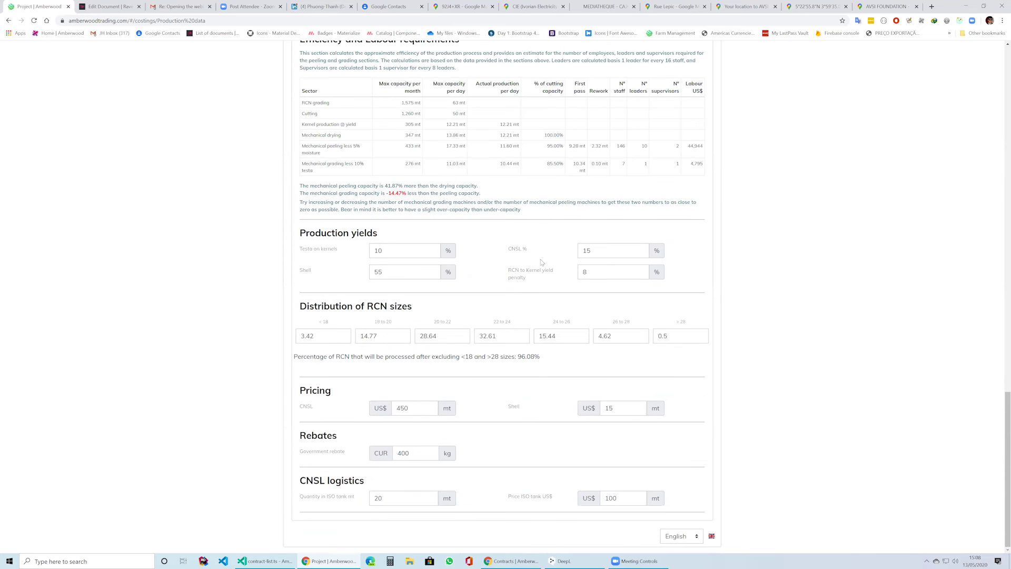
pyautogui.scroll(4, 557, 199)
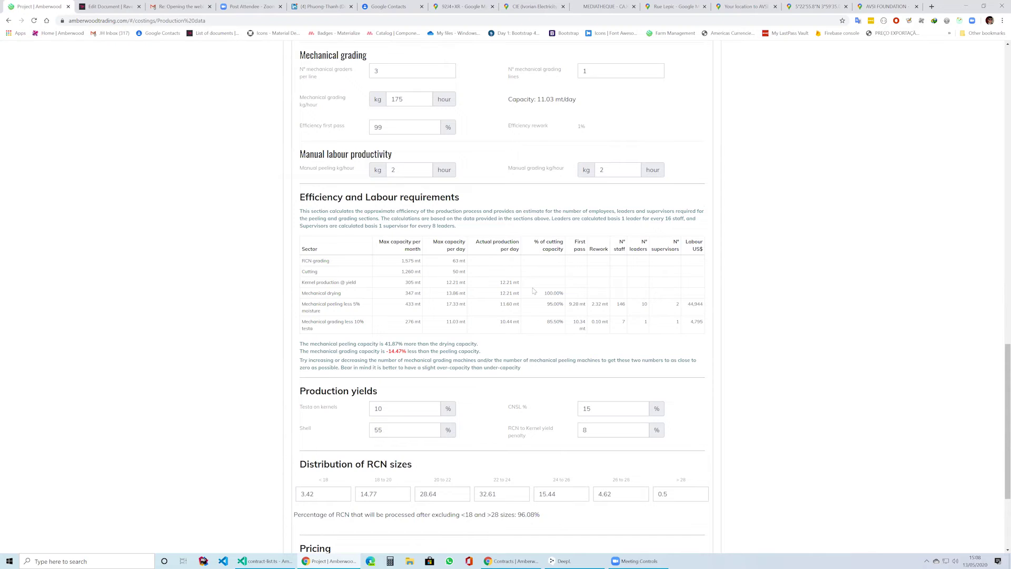
pyautogui.scroll(3, 534, 291)
pyautogui.scroll(1, 533, 291)
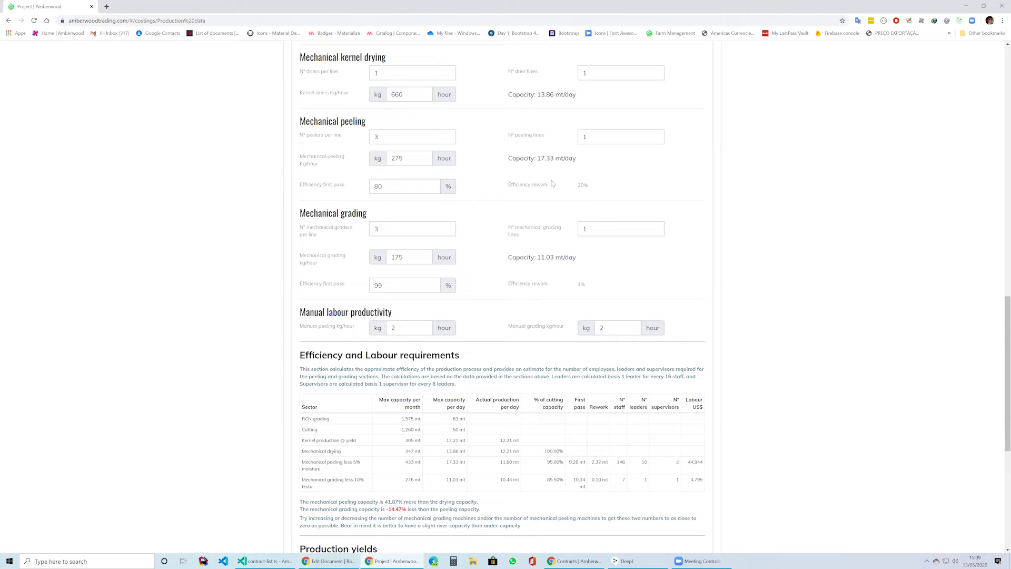
# Step: Dock the project window to the right half of the screen and look through the costings-65-A document in RavenDB Studio
pyautogui.press('super+Right')
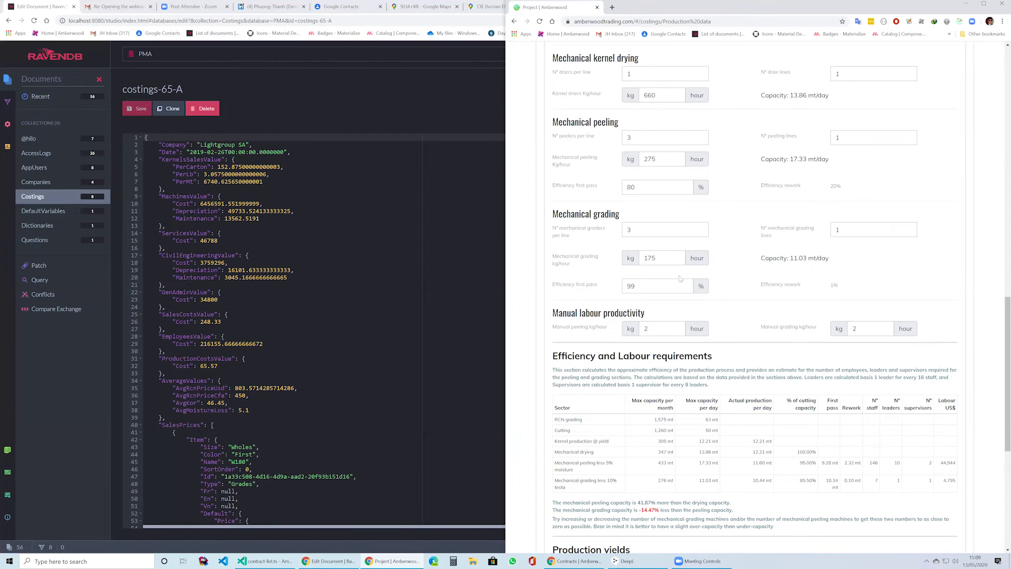
pyautogui.scroll(-1, 318, 223)
pyautogui.scroll(-9, 244, 291)
pyautogui.scroll(6, 274, 293)
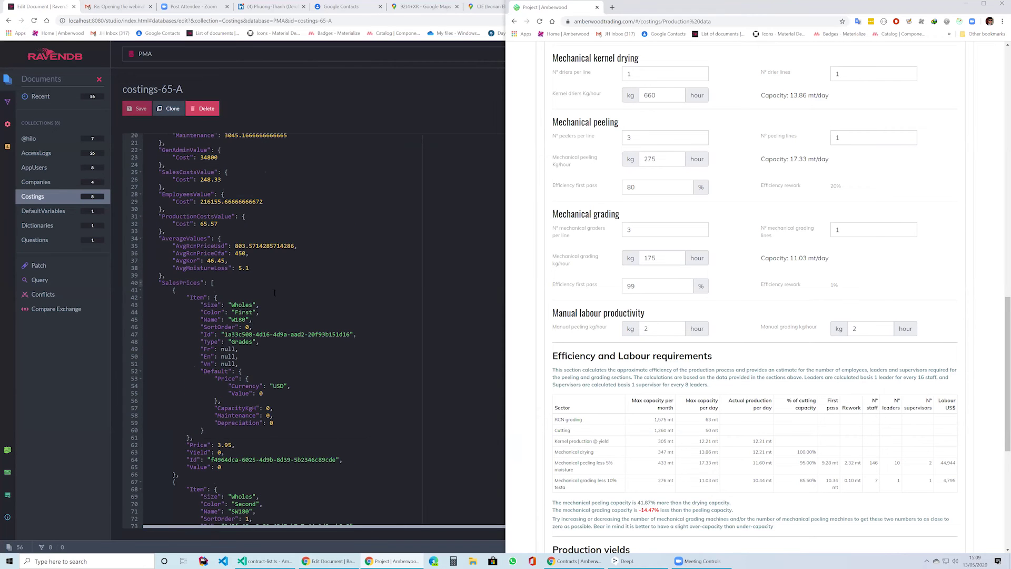
pyautogui.click(274, 292)
pyautogui.scroll(4, 148, 149)
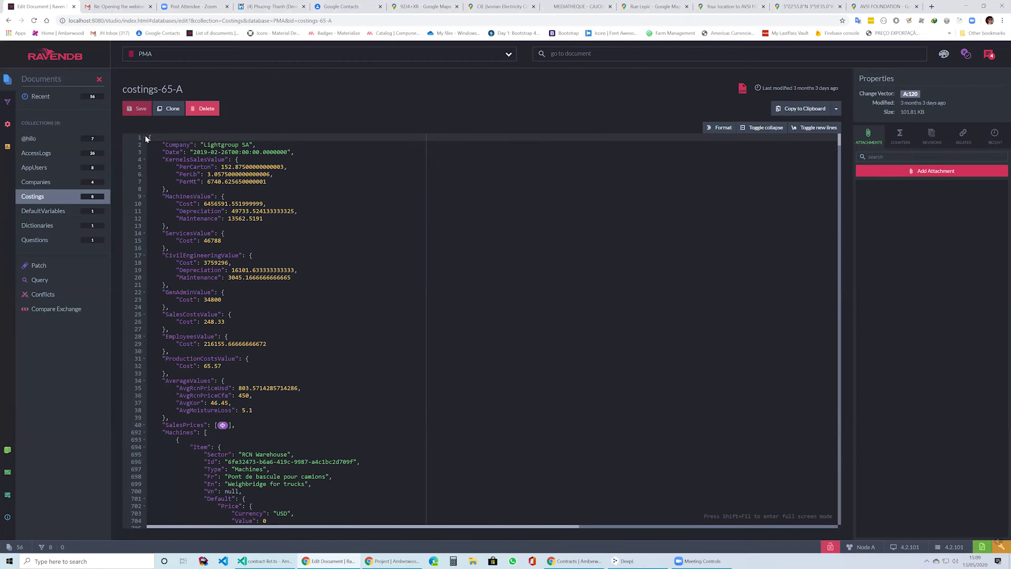
# Step: Collapse all sections of the costings-65-A document and expand the first entry of its ProductionCosts array
pyautogui.click(766, 128)
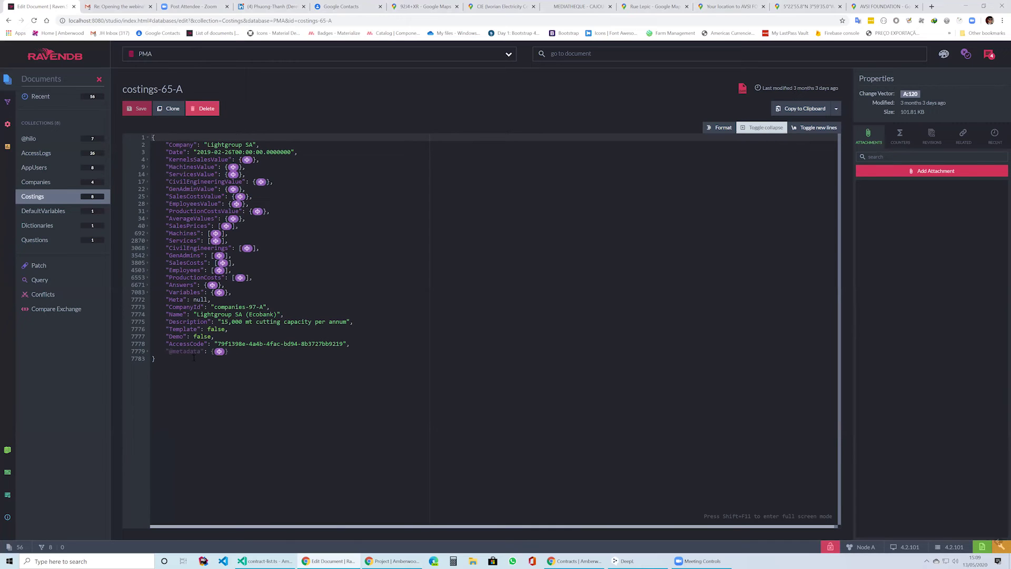
pyautogui.click(240, 278)
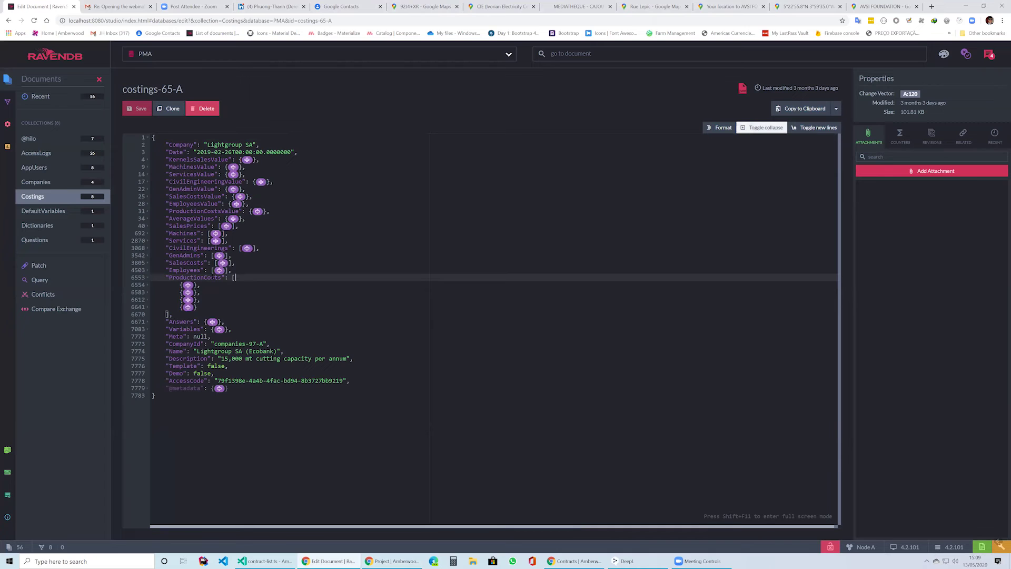
pyautogui.click(188, 285)
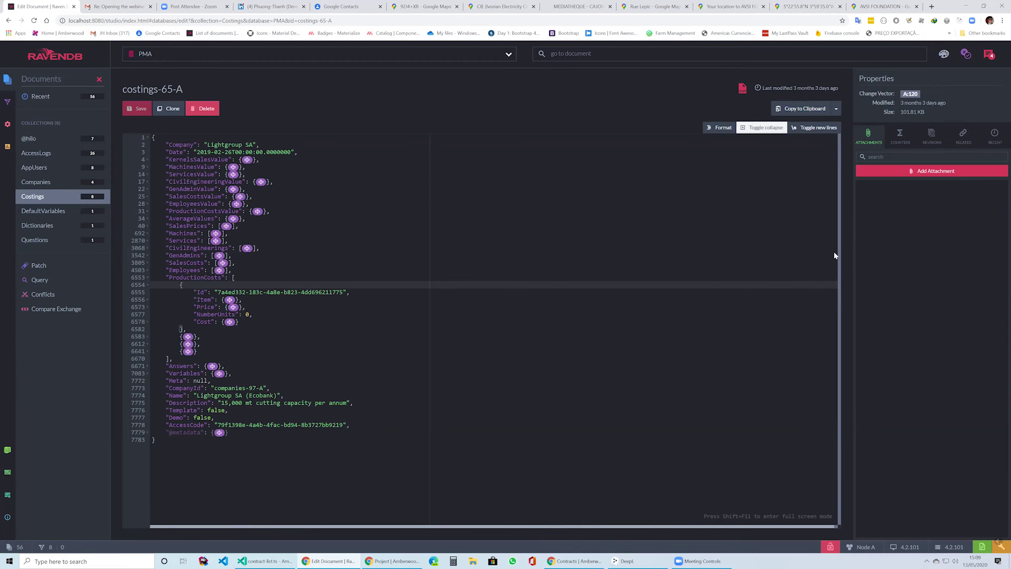
# Step: Dock the RavenDB window to the left half of the screen beside the project and look over the document's collapsed structure
pyautogui.press('super+Left')
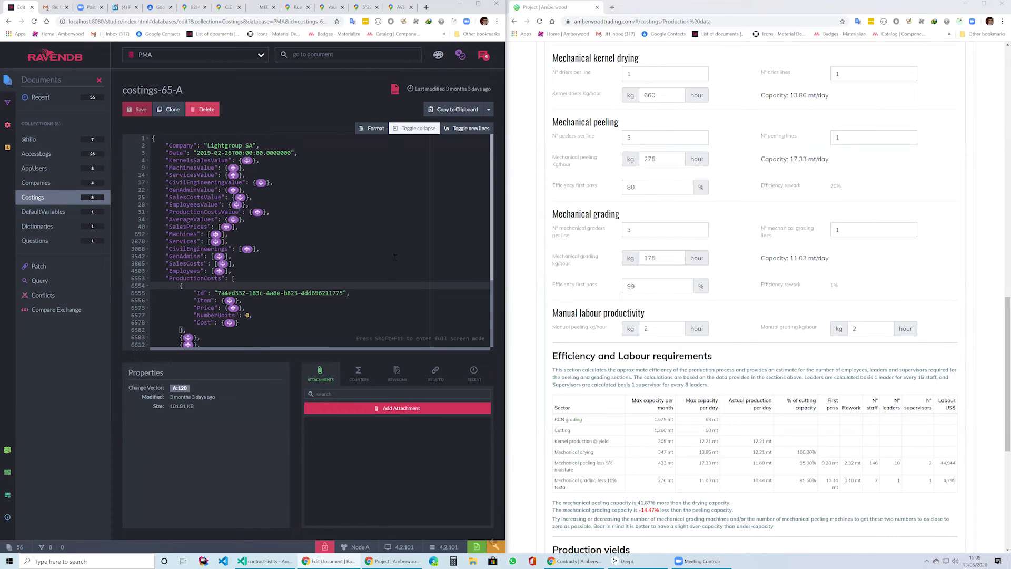
pyautogui.scroll(-3, 380, 284)
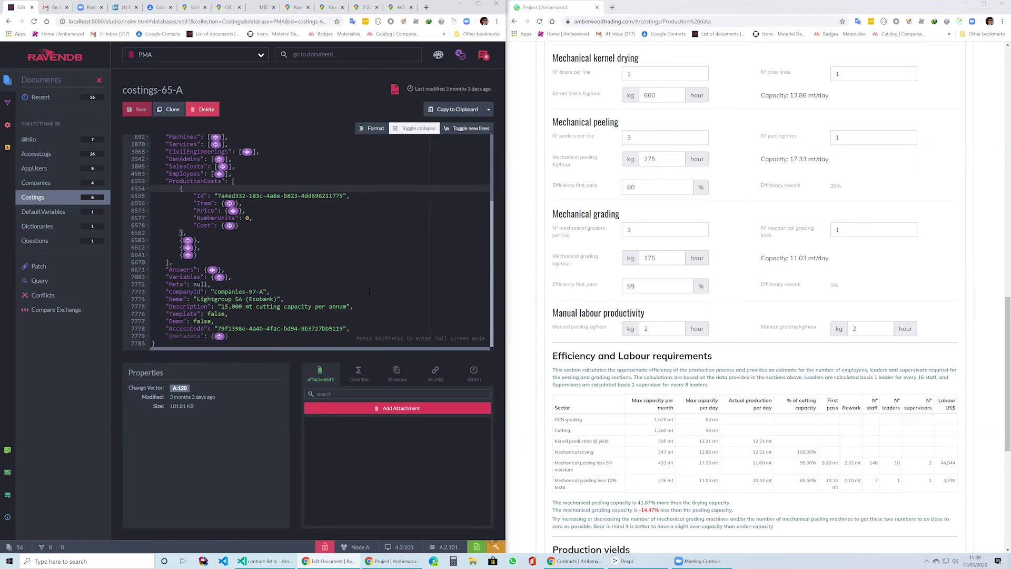
pyautogui.scroll(3, 370, 291)
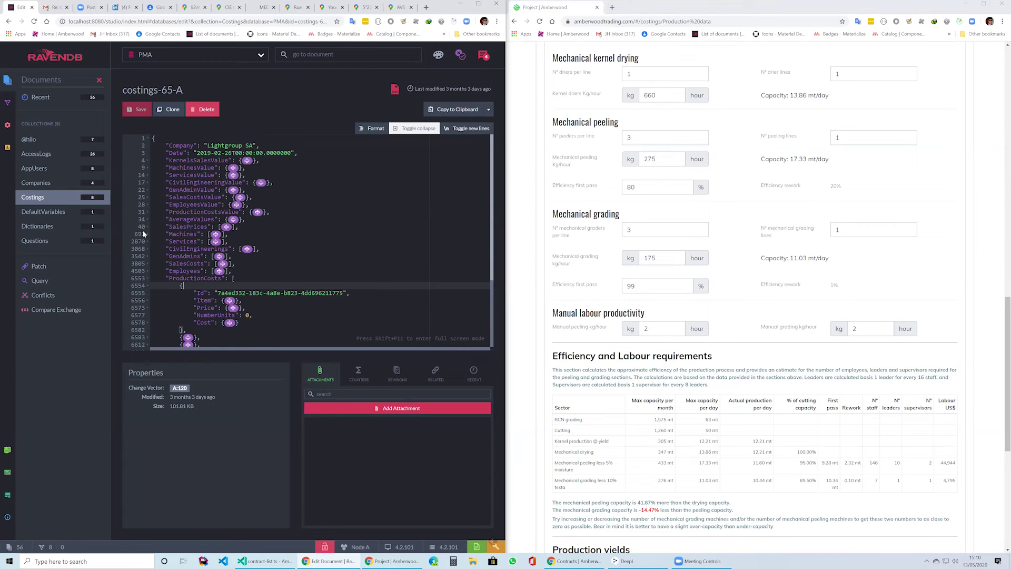
# Step: Expand the Machines array, its first entry and that entry's Item object to inspect the machine's fields
pyautogui.click(216, 235)
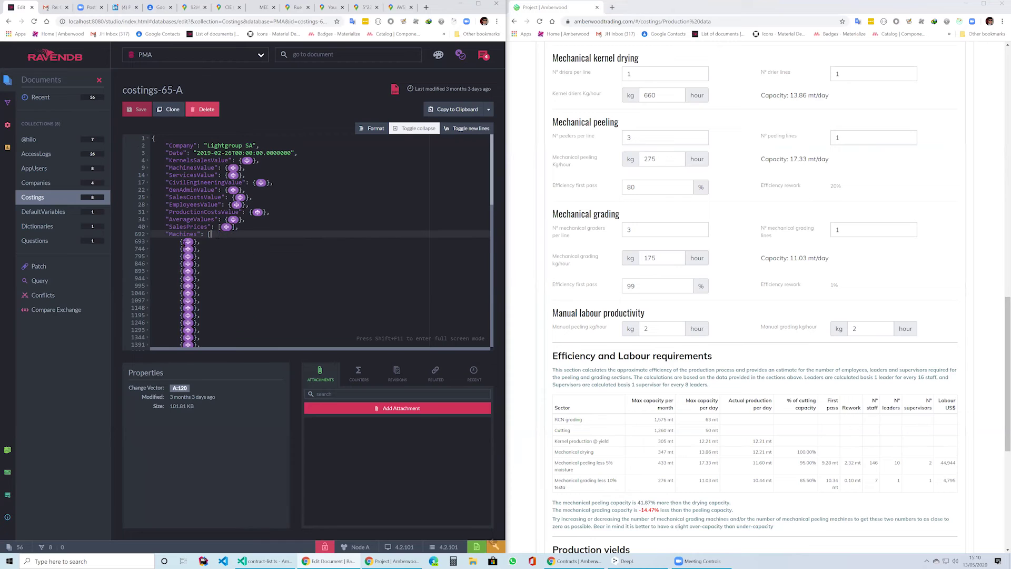
pyautogui.click(188, 242)
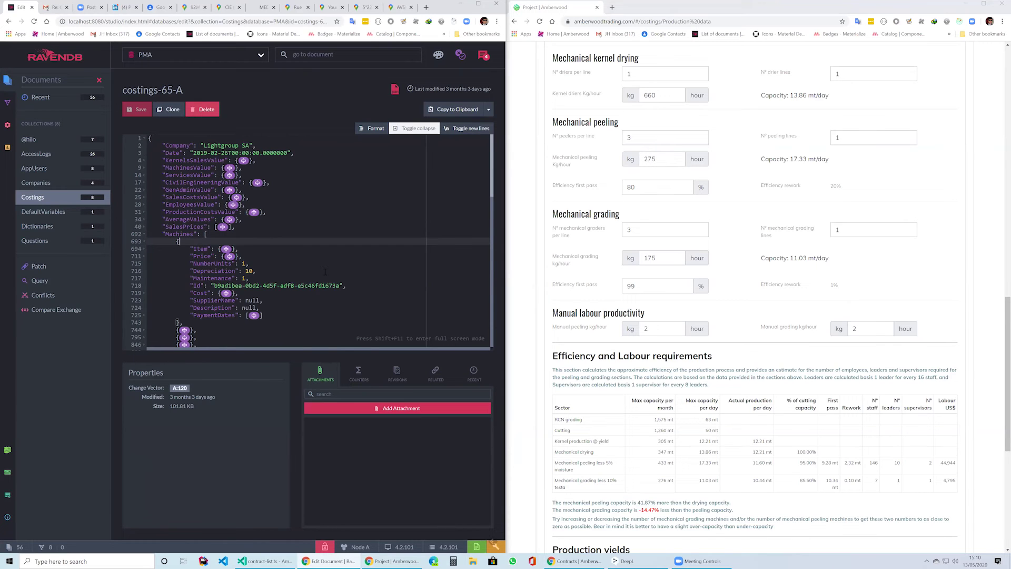
pyautogui.scroll(-2, 325, 271)
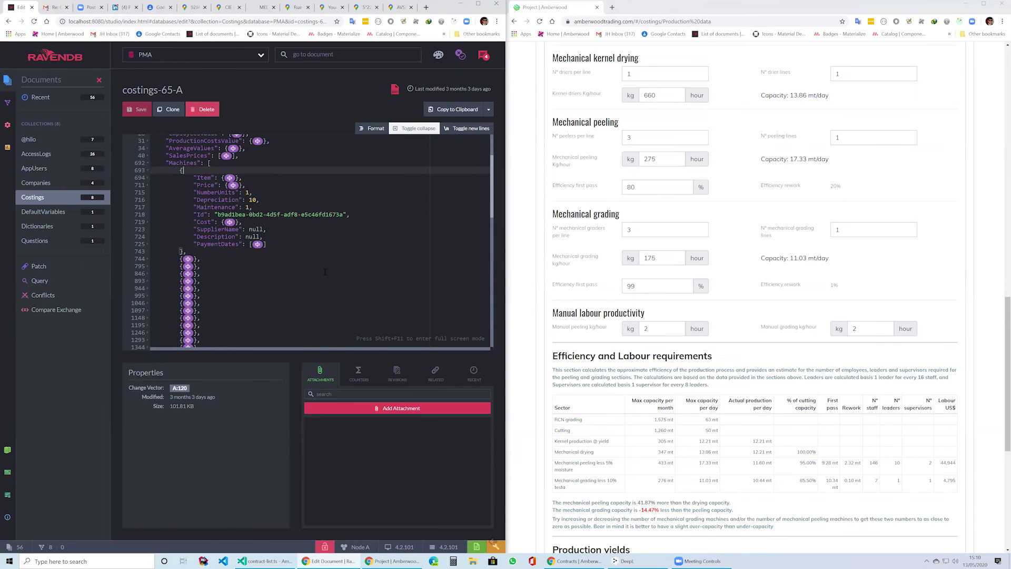
pyautogui.click(229, 177)
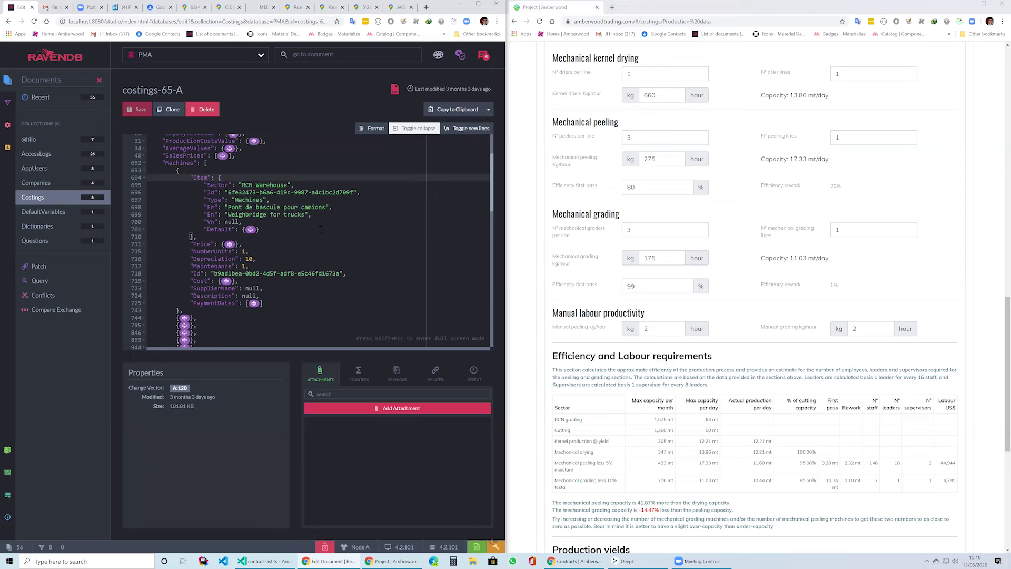